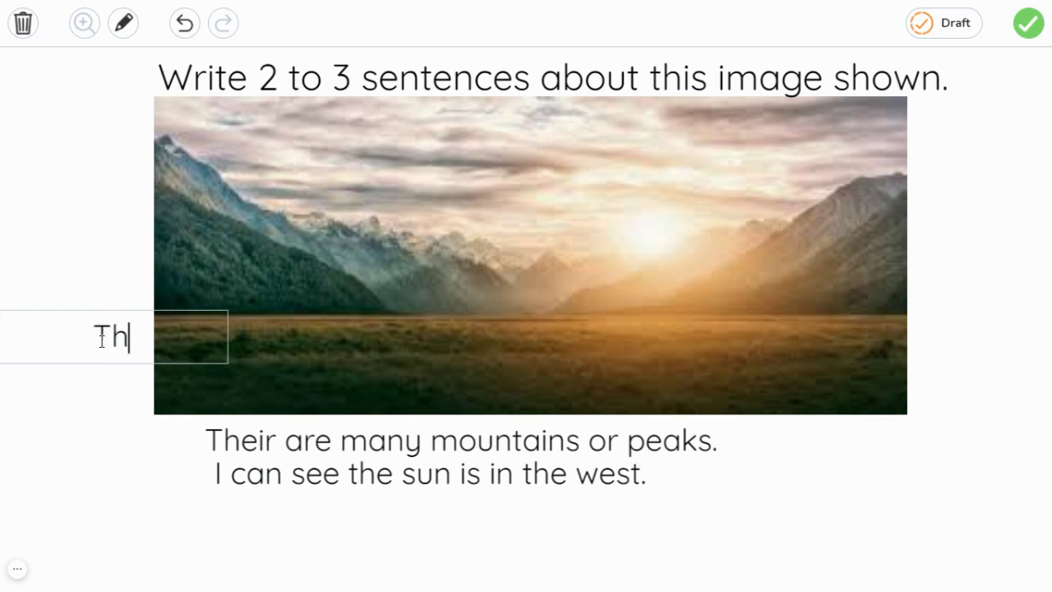
- Type 'Their is a dryied land.' and set it on one line under the sunset photo's other sentences
text(a )
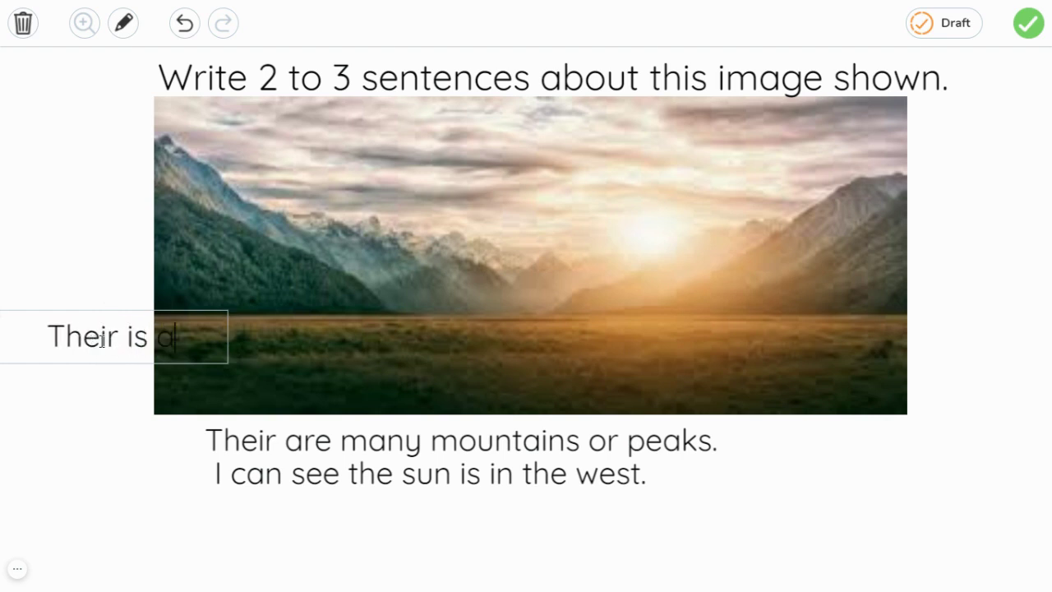
text(d)
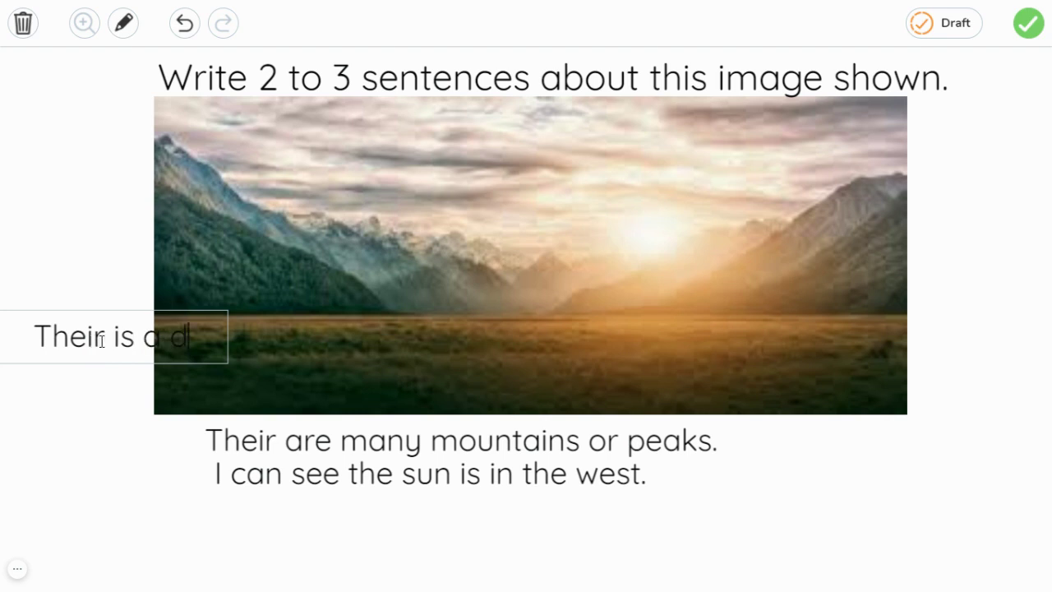
text(ryied lab)
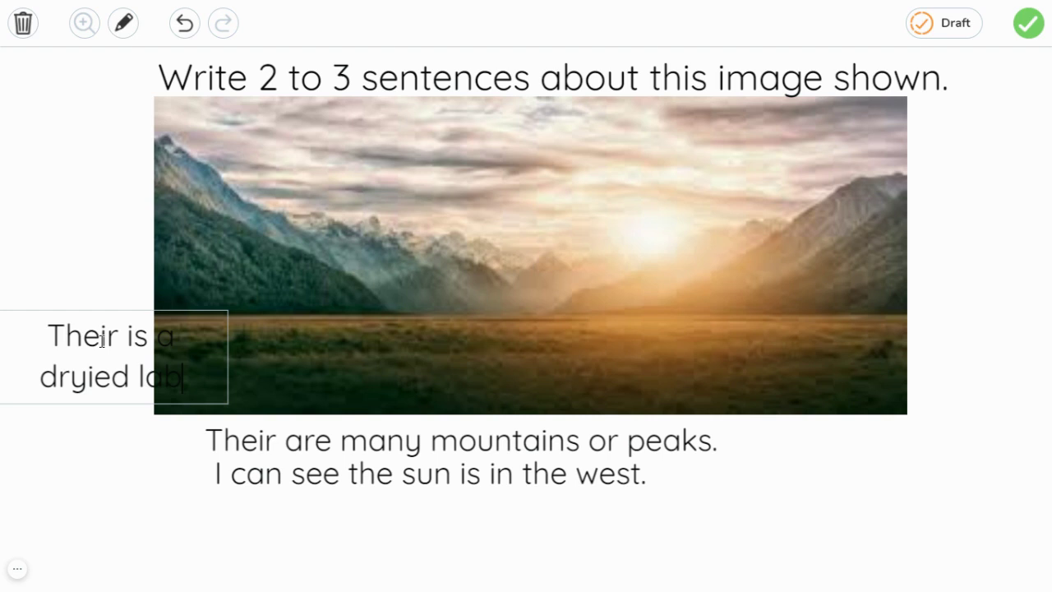
key(BackSpace)
text(nd)
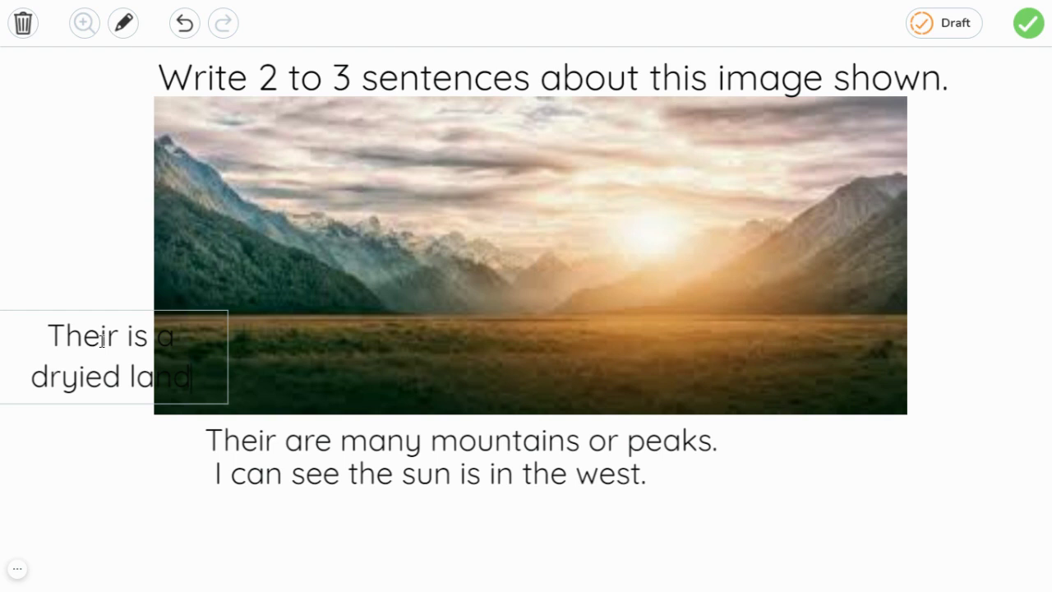
click(112, 305)
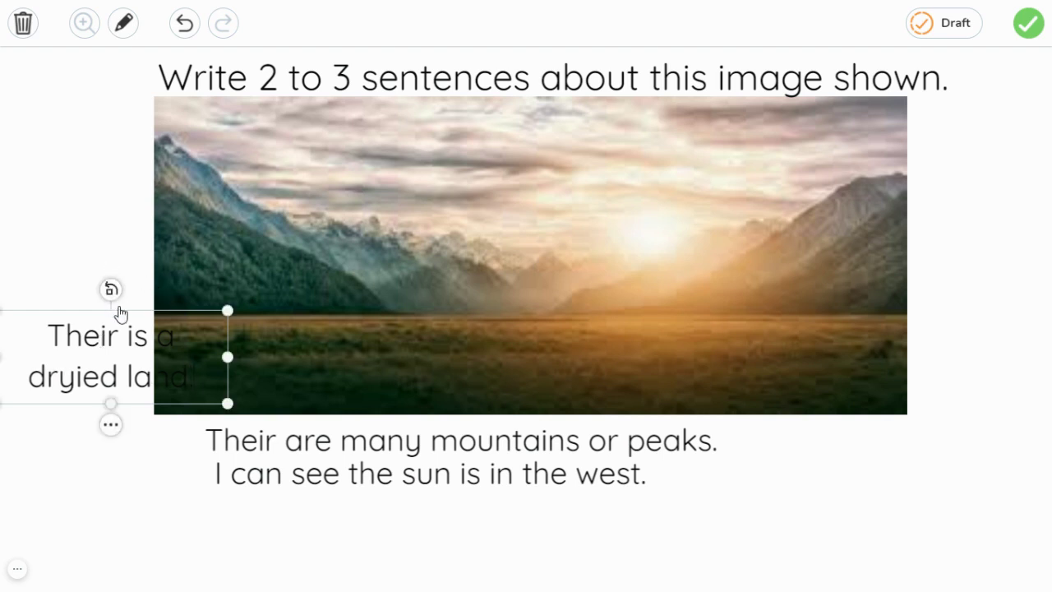
drag(237, 359, 547, 500)
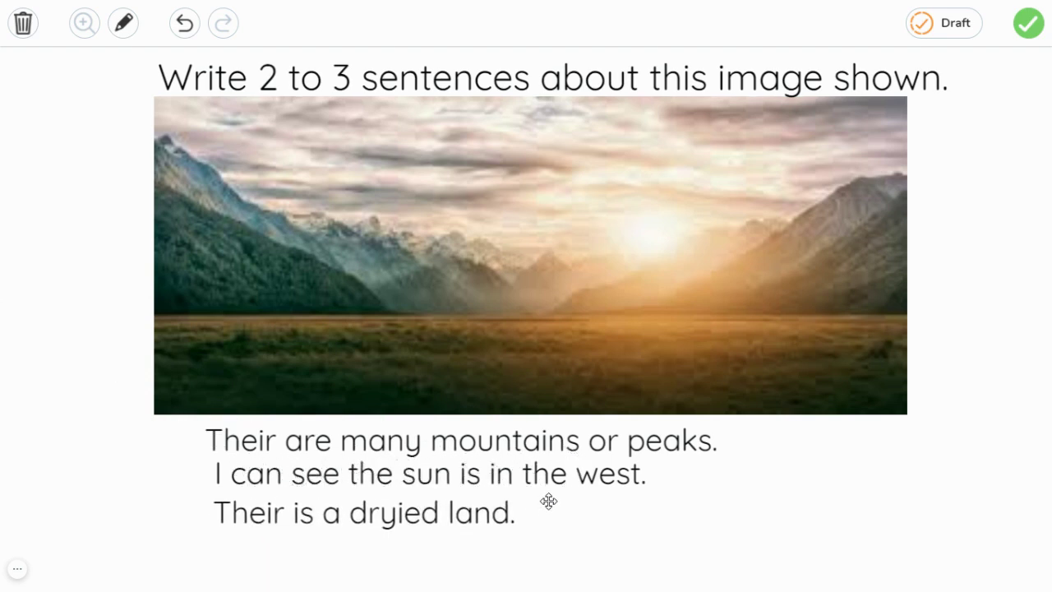
click(83, 389)
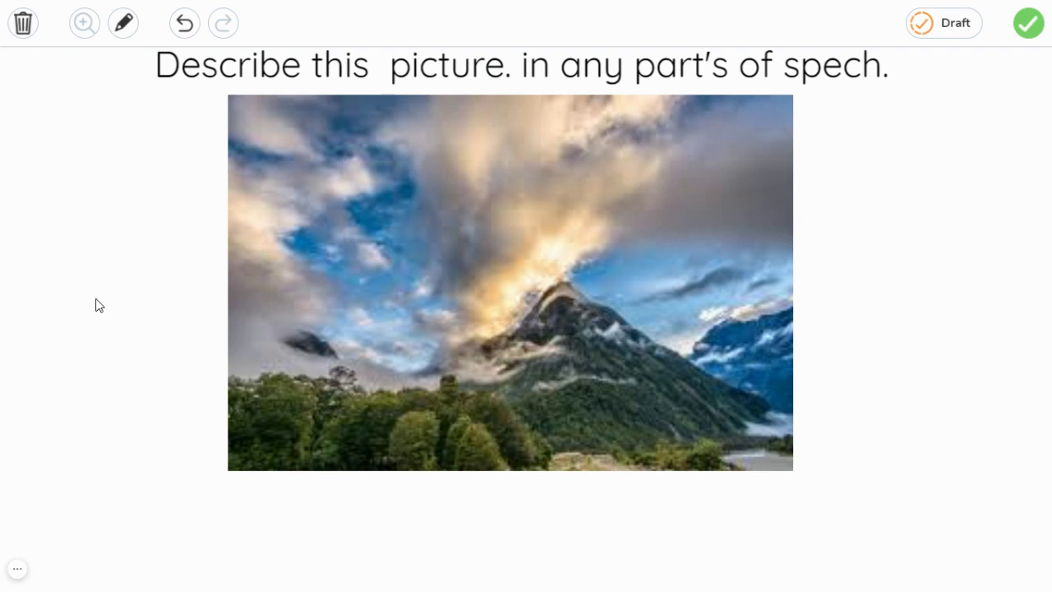
- Shrink the cloudy mountain photo, nudge it slightly right, and add an empty text box below it
click(382, 260)
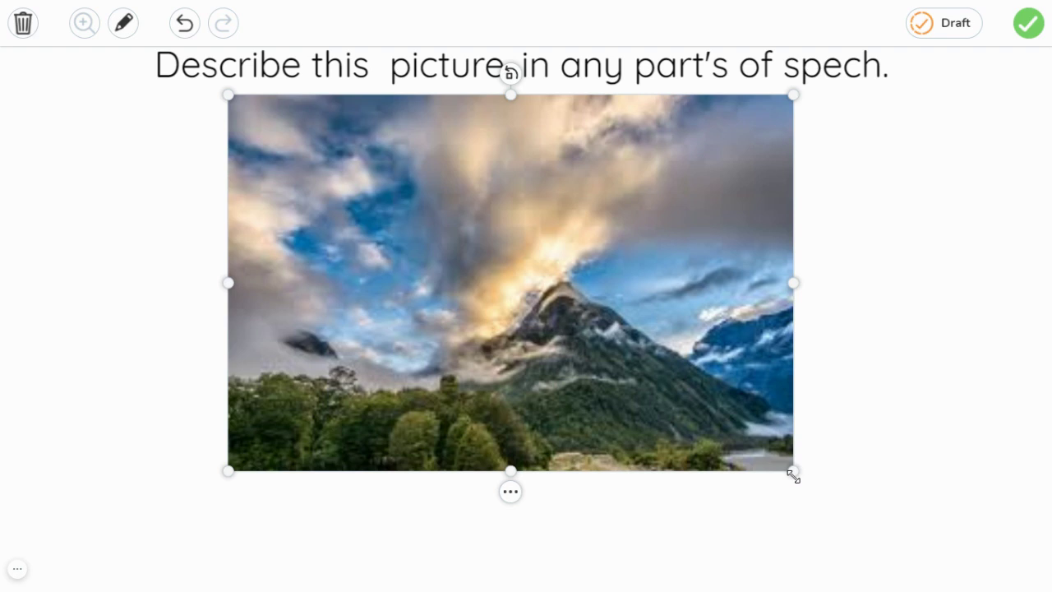
drag(792, 475, 657, 373)
drag(528, 315, 566, 315)
click(821, 290)
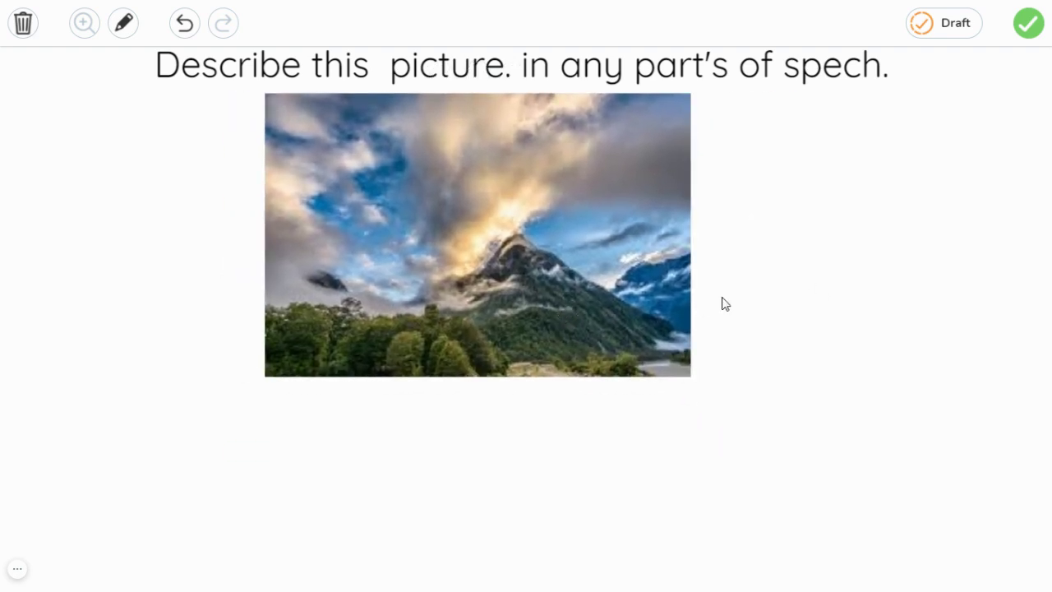
click(194, 443)
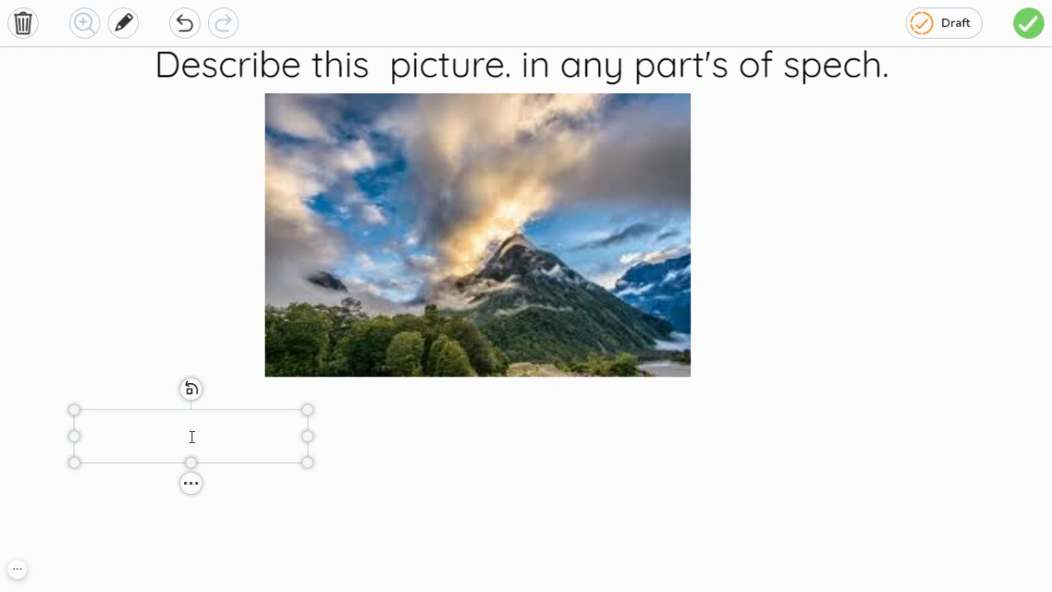
- Type 'Their are many trees.', widen it to one line, and move it under the mountain photo
text(Their )
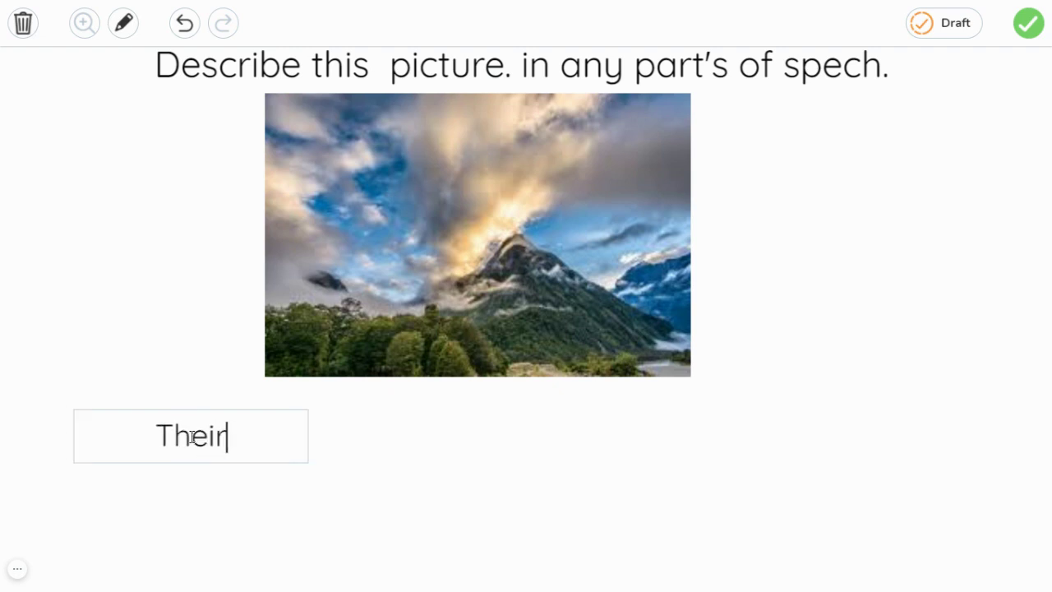
text(are man)
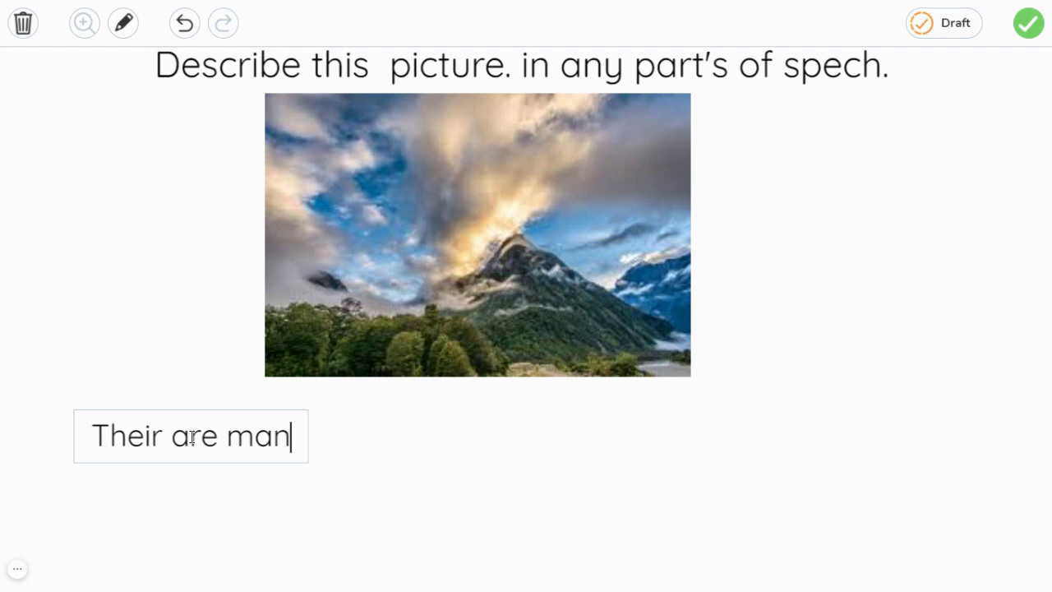
text(y trees.)
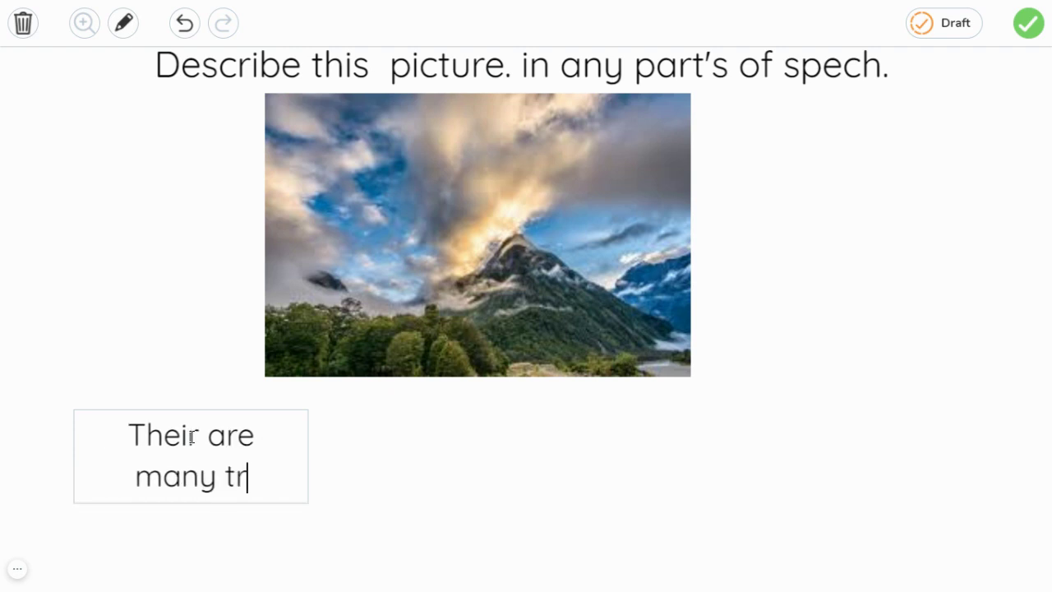
click(145, 317)
drag(309, 457, 516, 456)
drag(425, 437, 529, 405)
click(74, 371)
- Add 'The sky is plesent.' in a new text box and widen it to one line
click(153, 364)
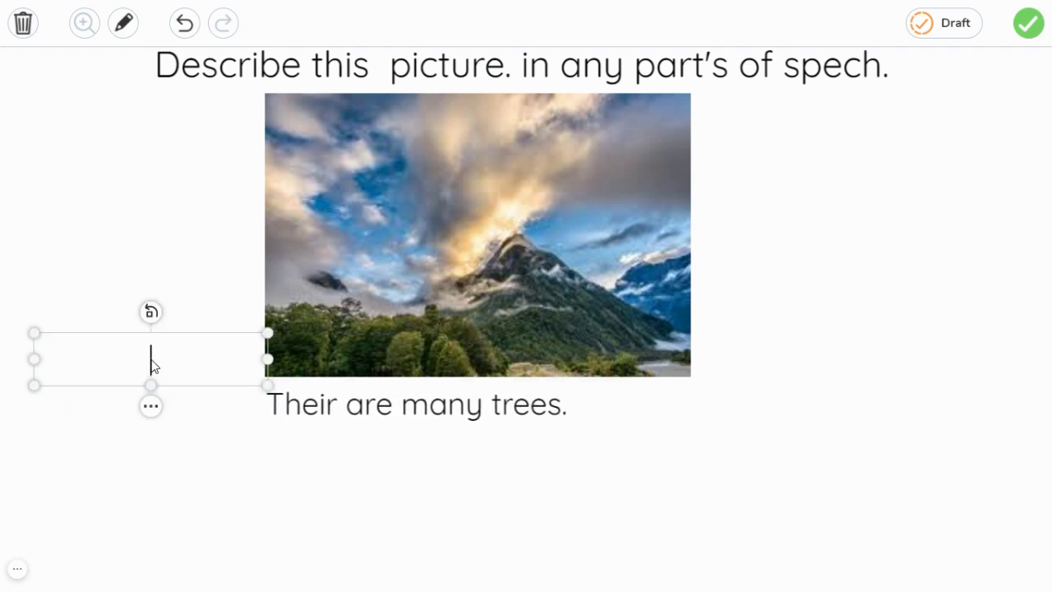
text(The sk)
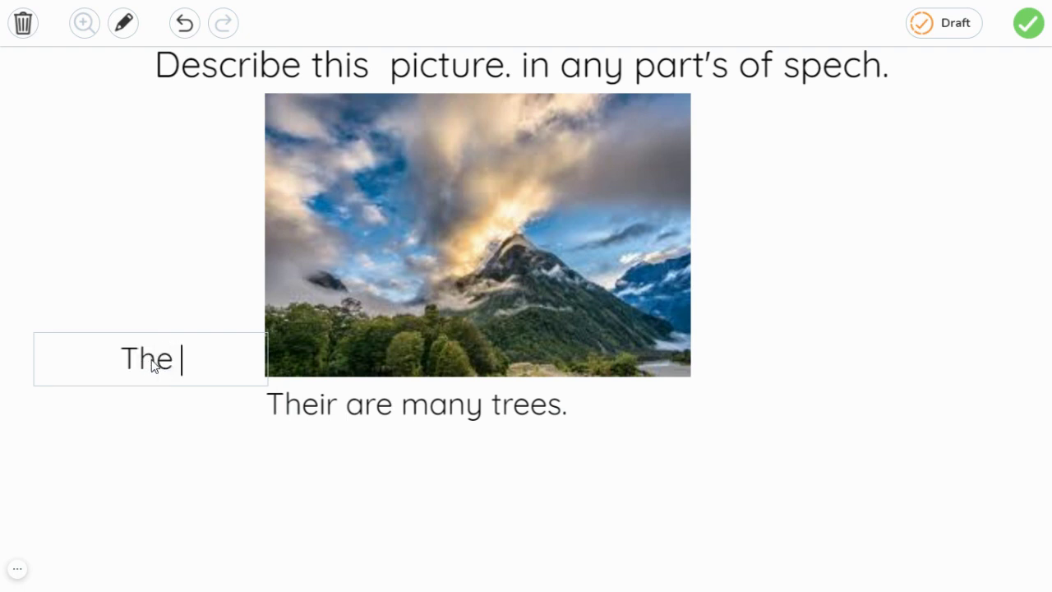
text(y i)
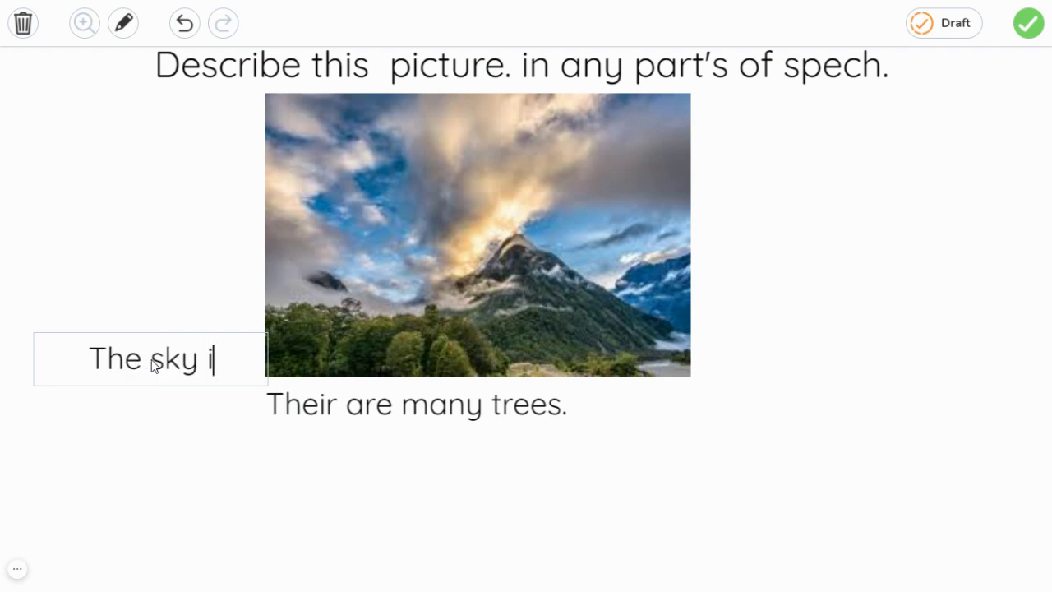
text(s plesent.)
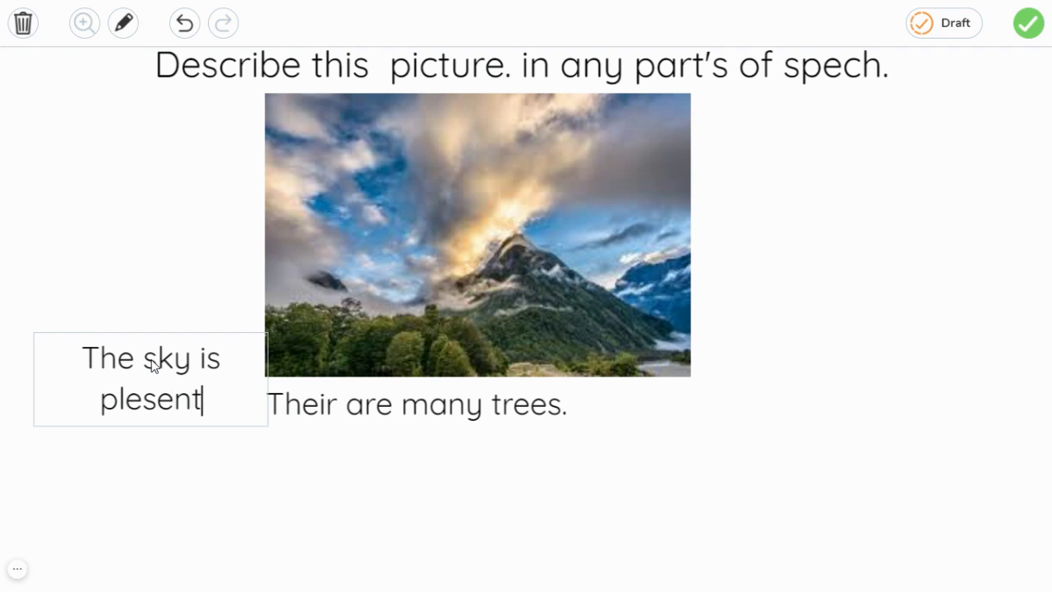
click(181, 304)
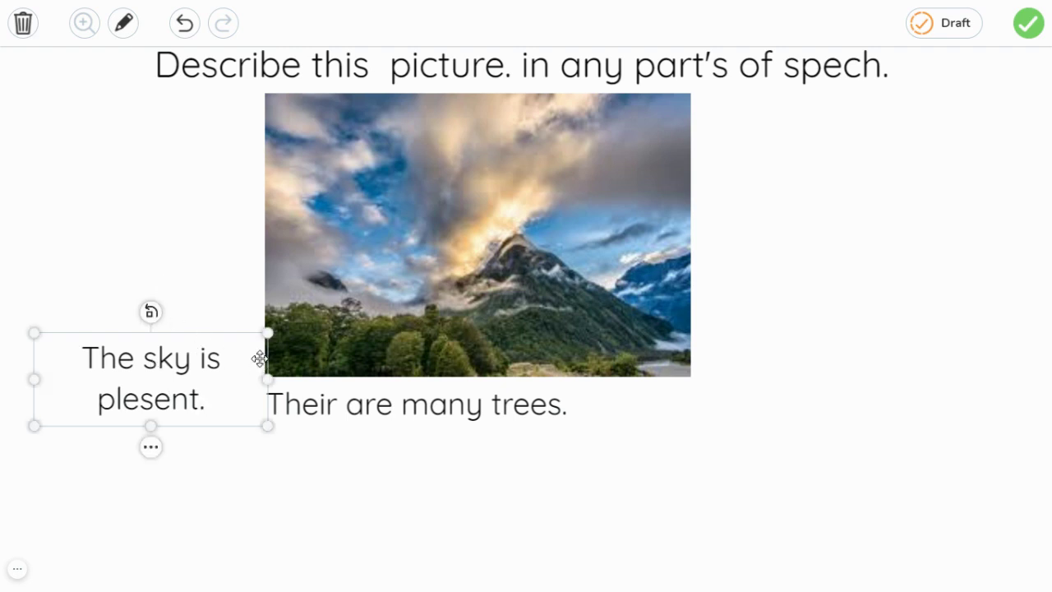
drag(269, 383, 533, 445)
- Replace 'are many trees' in the first sentence with 'are beacutiful clods'
click(481, 395)
click(457, 400)
drag(564, 404, 340, 405)
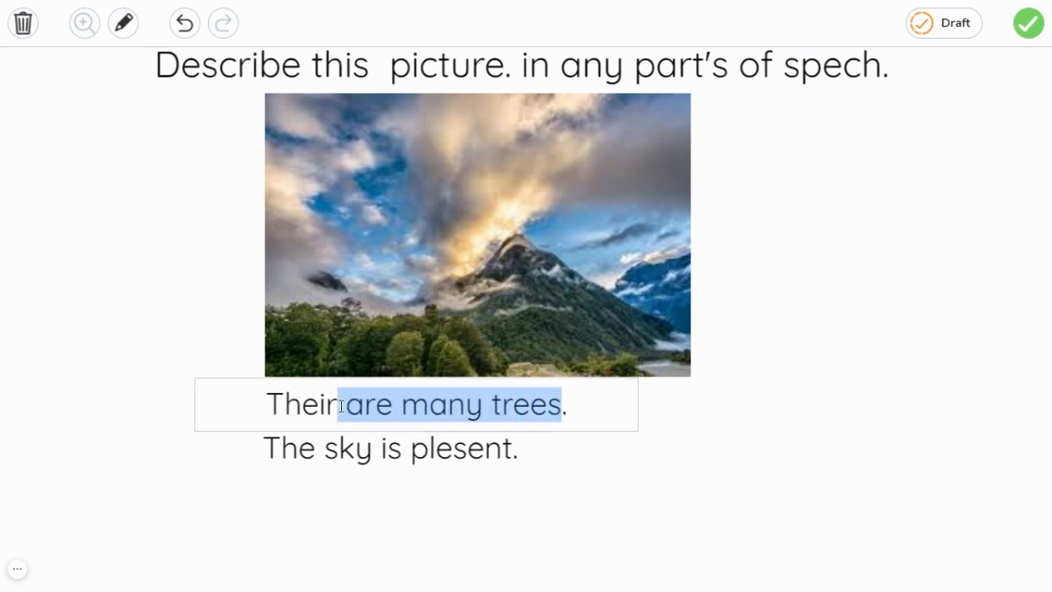
key(BackSpace)
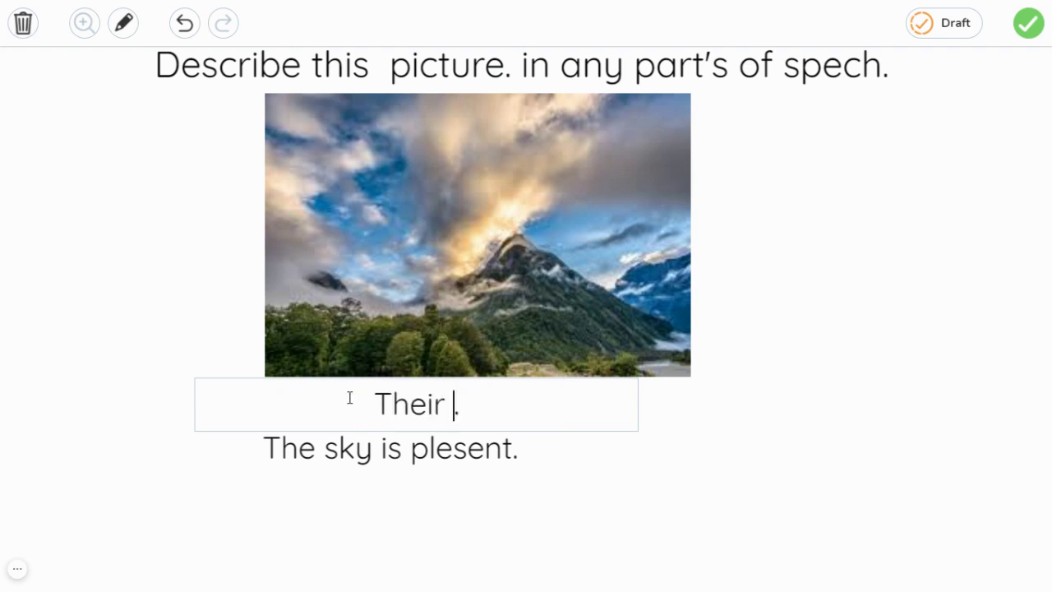
text(are )
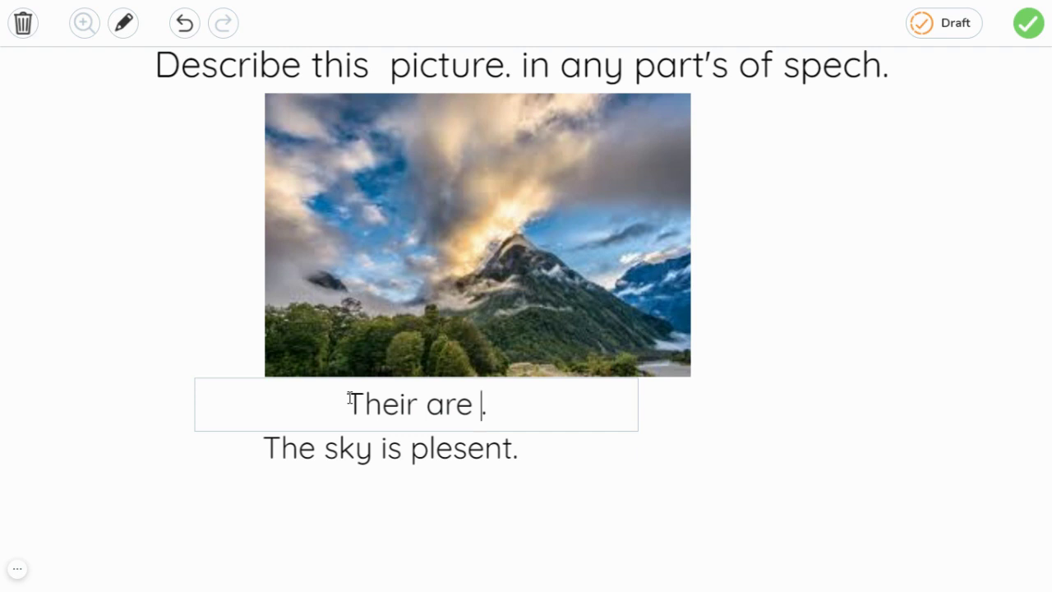
text(be)
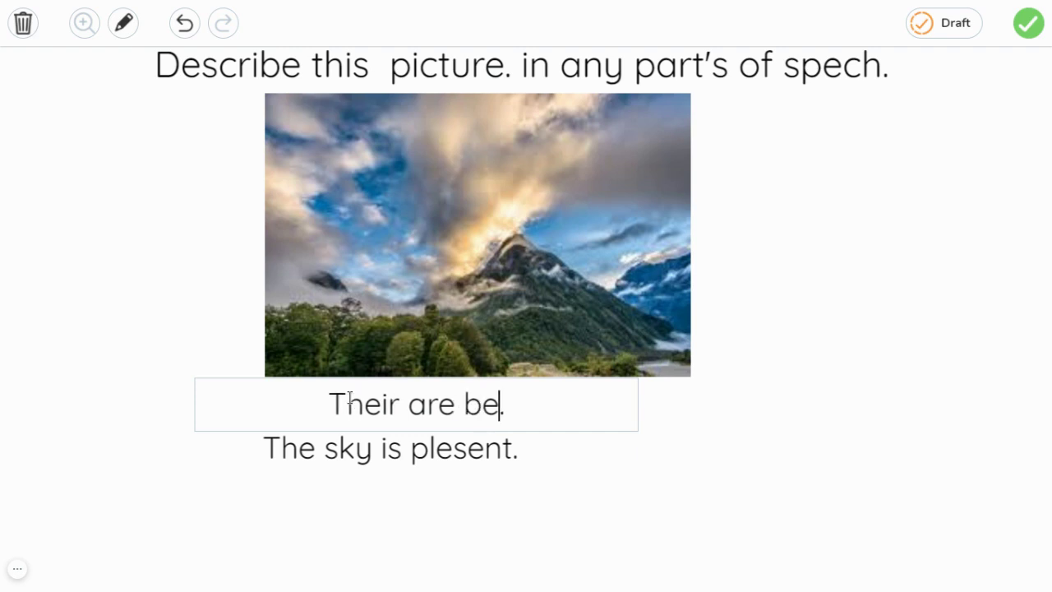
text(acuti)
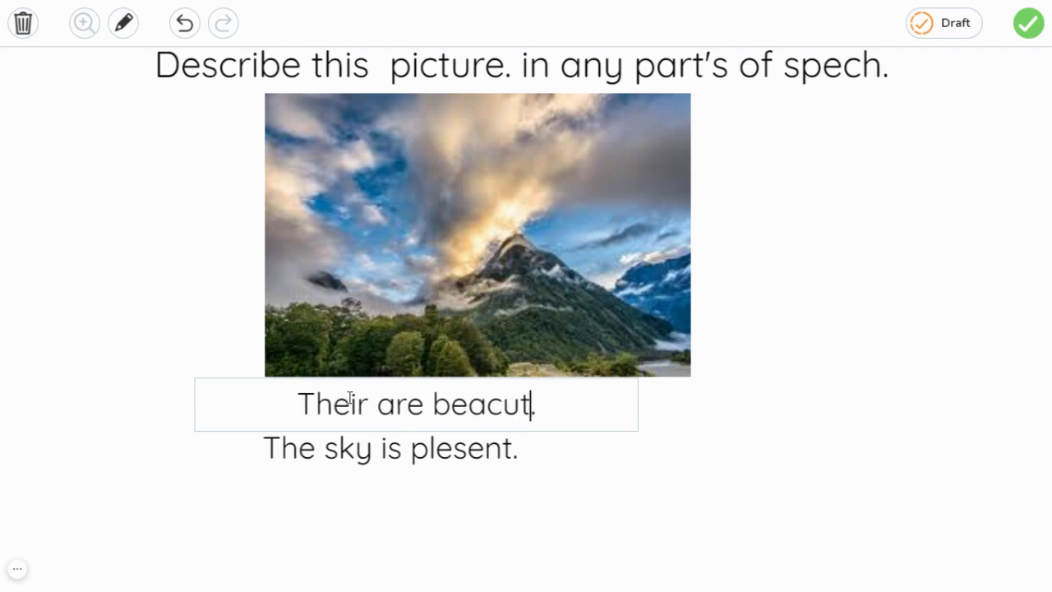
text(ful clo)
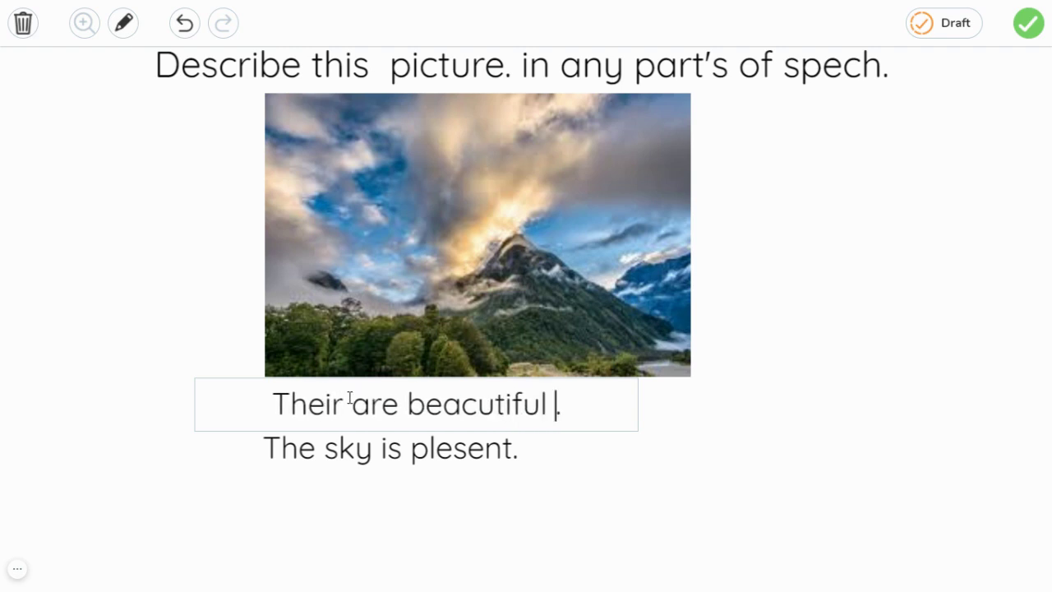
text(ds)
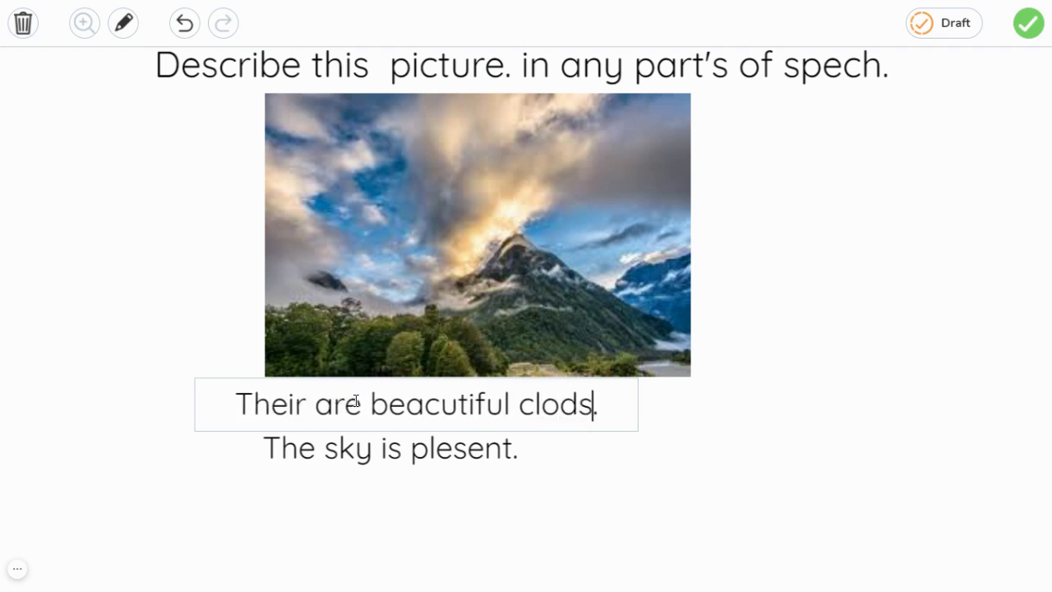
click(606, 489)
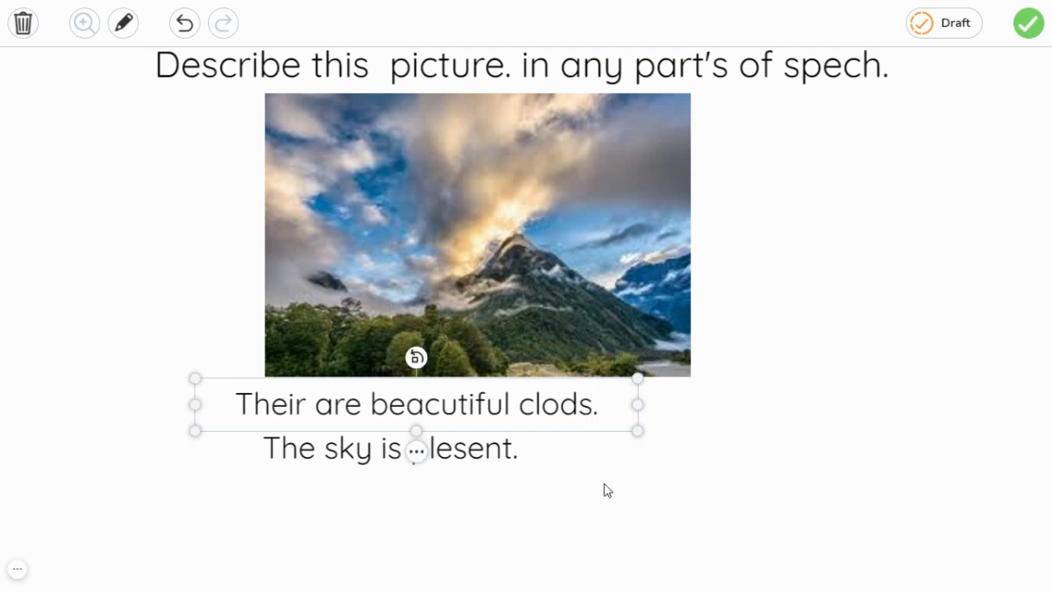
- Delete the stray 'c' so the word reads 'beautiful'
click(436, 408)
double_click(436, 408)
click(437, 409)
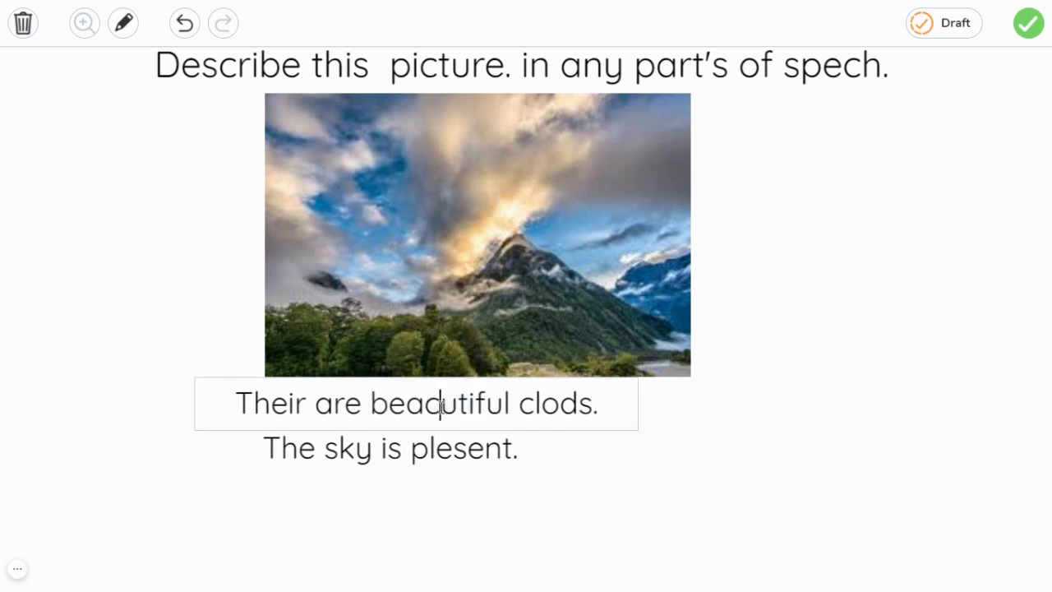
key(BackSpace)
click(605, 462)
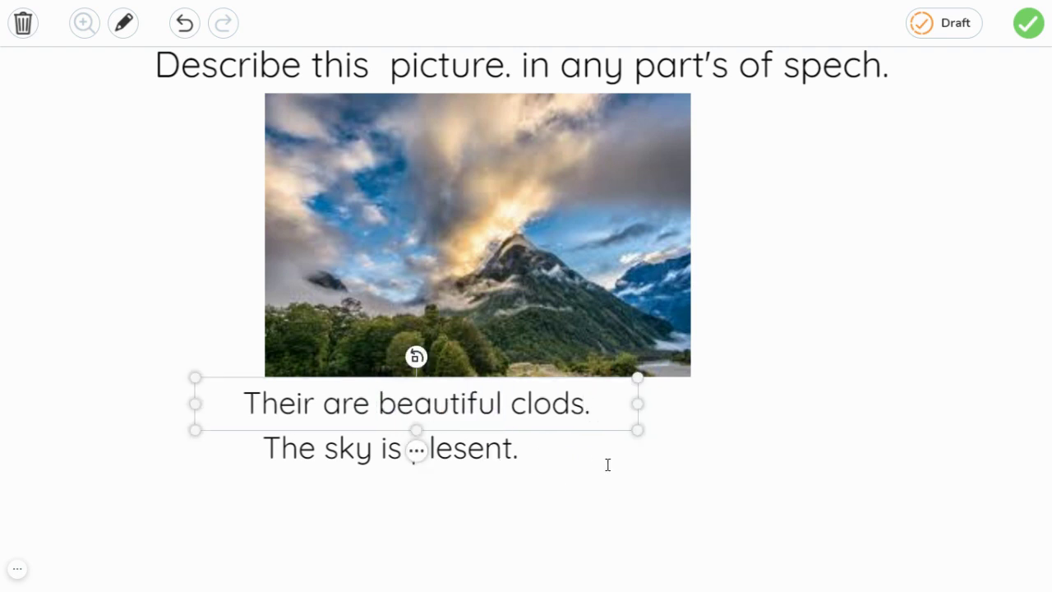
- Shift 'The sky is plesent.' slightly to the left
click(362, 468)
drag(439, 439, 410, 446)
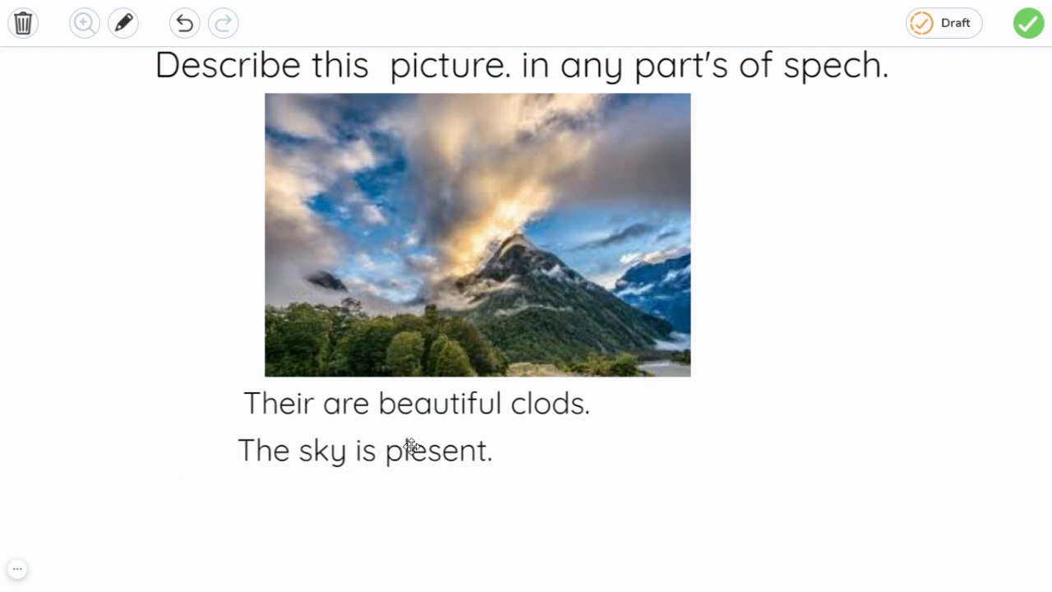
click(787, 348)
- Place the insertion point inside the misspelled word 'clods'
click(568, 421)
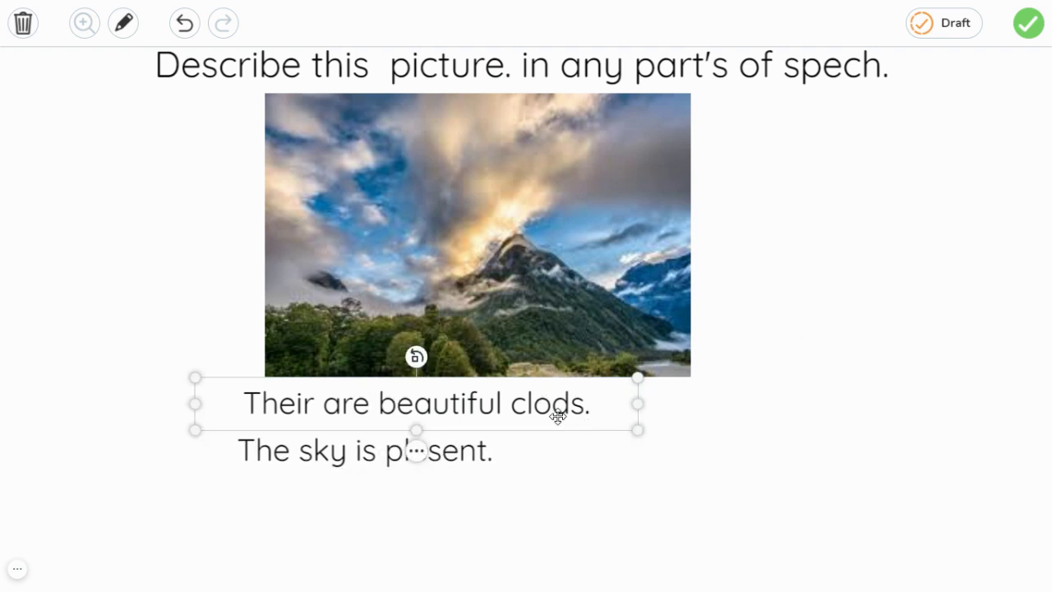
click(555, 406)
double_click(556, 406)
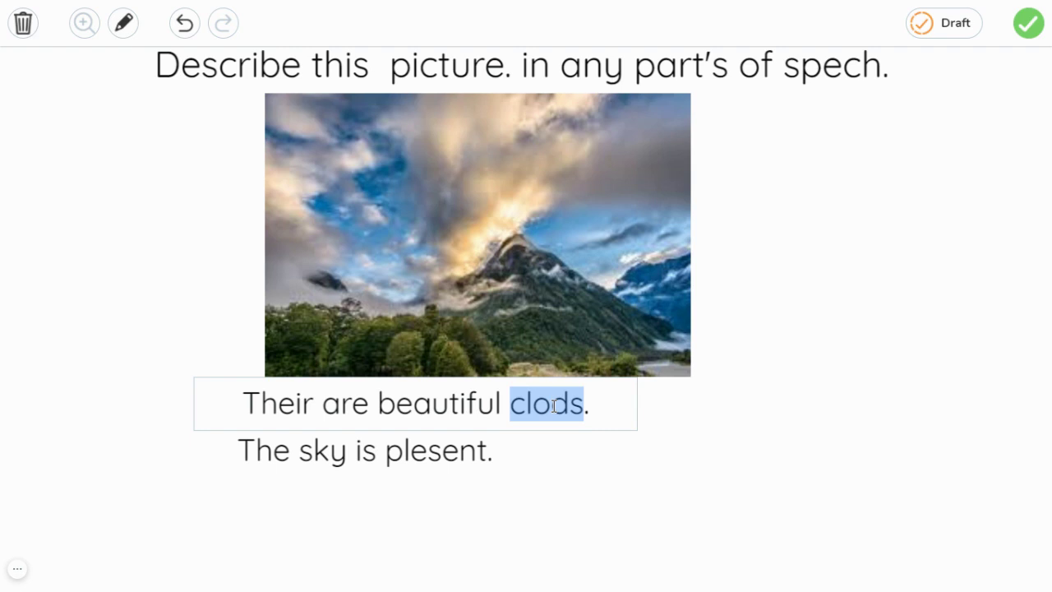
click(556, 406)
- Insert the 'u' to make 'clouds', then type 'The mountain is very nice and big' in a new box
text(u)
click(854, 323)
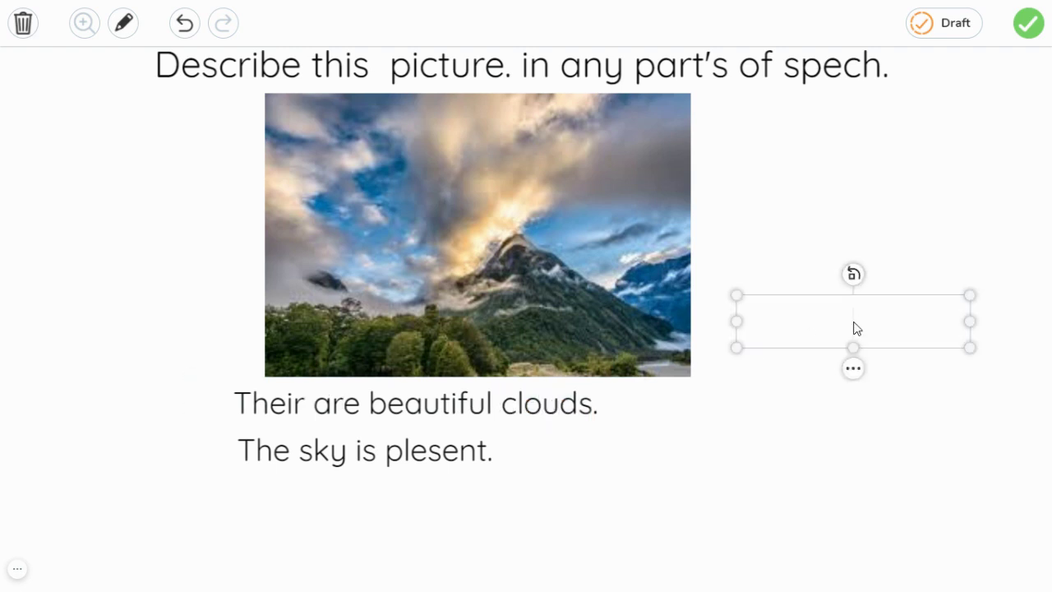
text(Th)
key(BackSpace)
text(e )
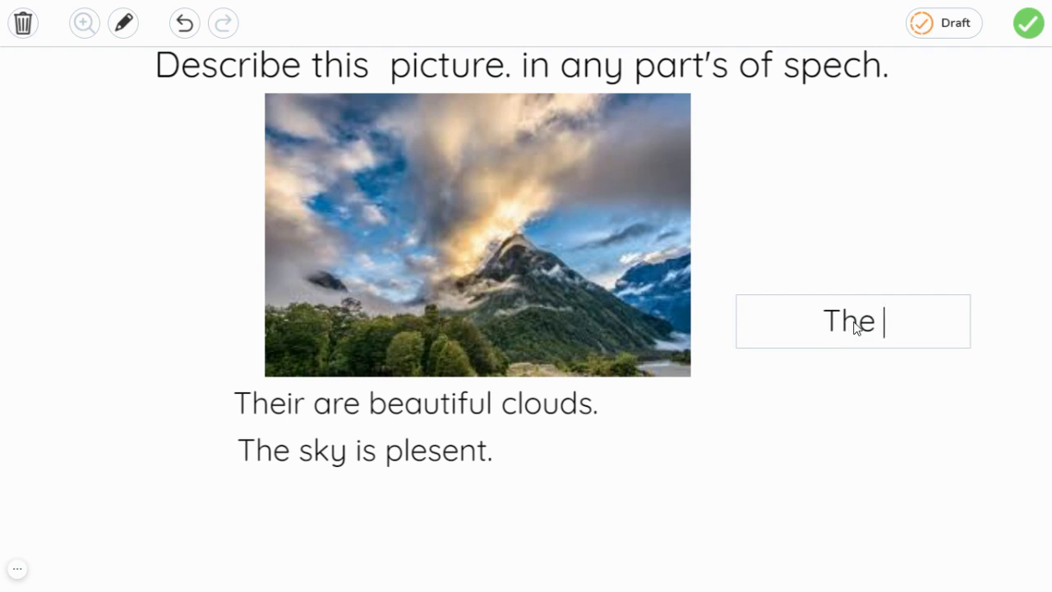
text(mou)
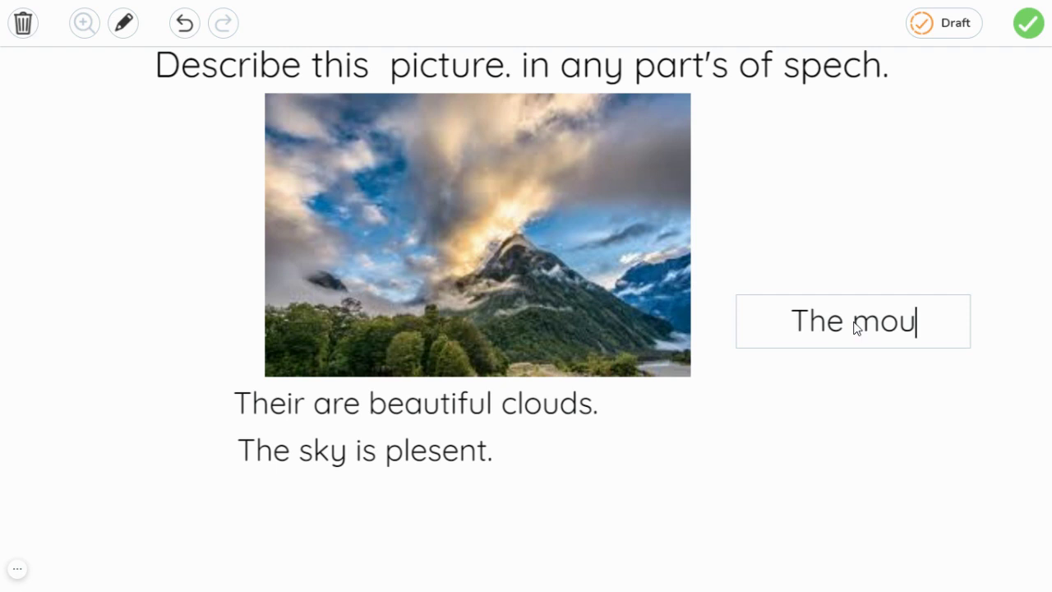
text(ntain is very )
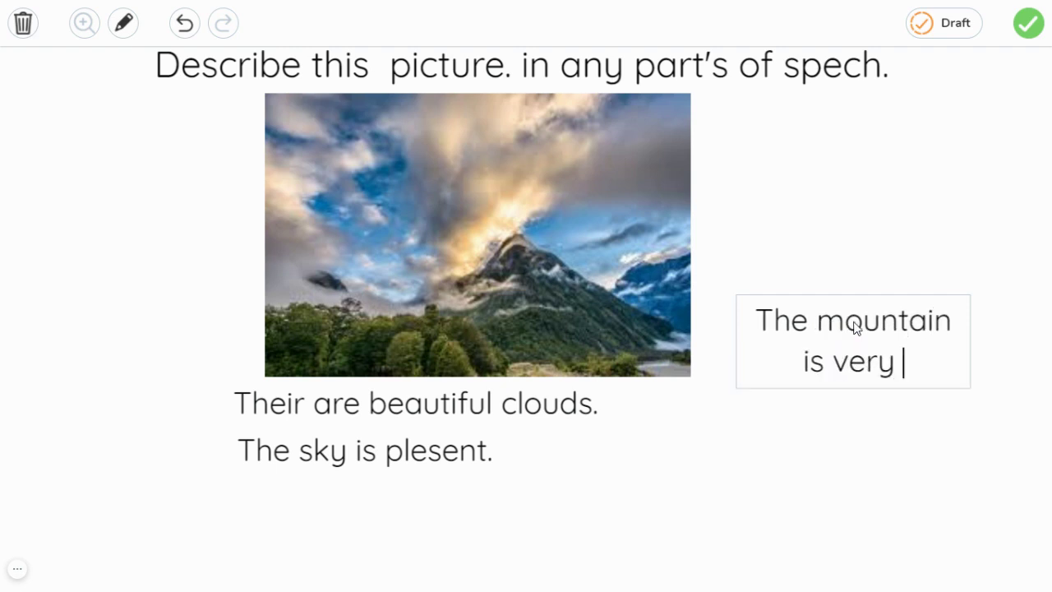
text(ni)
key(BackSpace)
text(i)
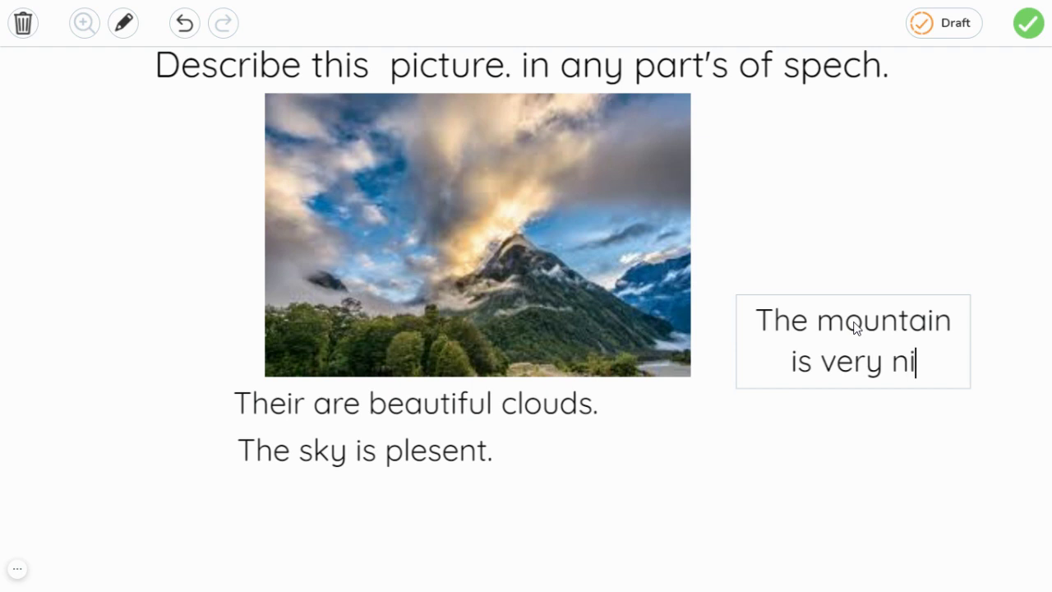
text(ce and big)
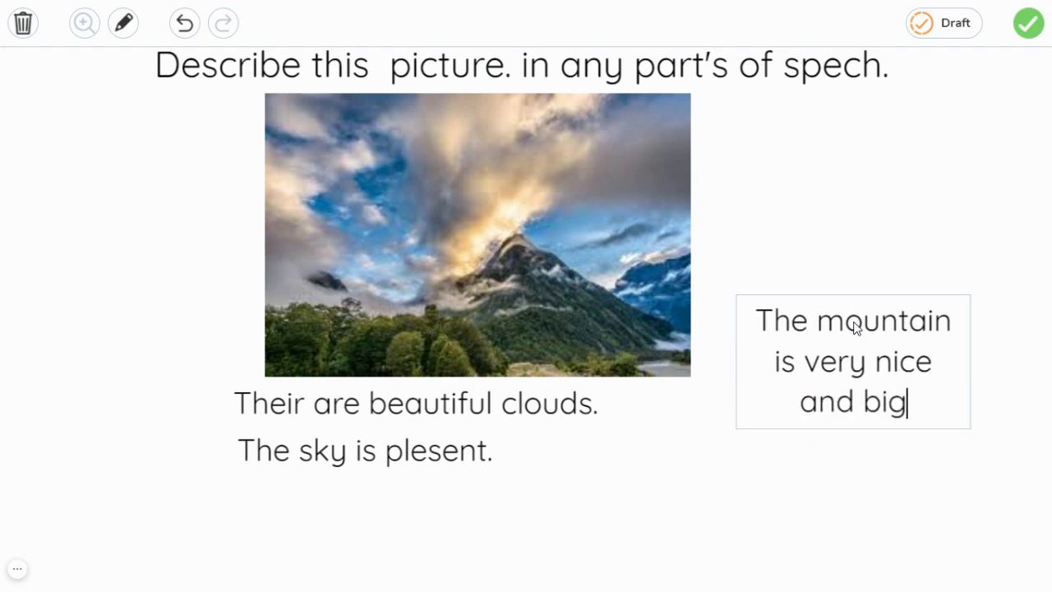
- Widen the mountain sentence to one line and move it below 'The sky is plesent.'
key(Escape)
drag(734, 359, 355, 387)
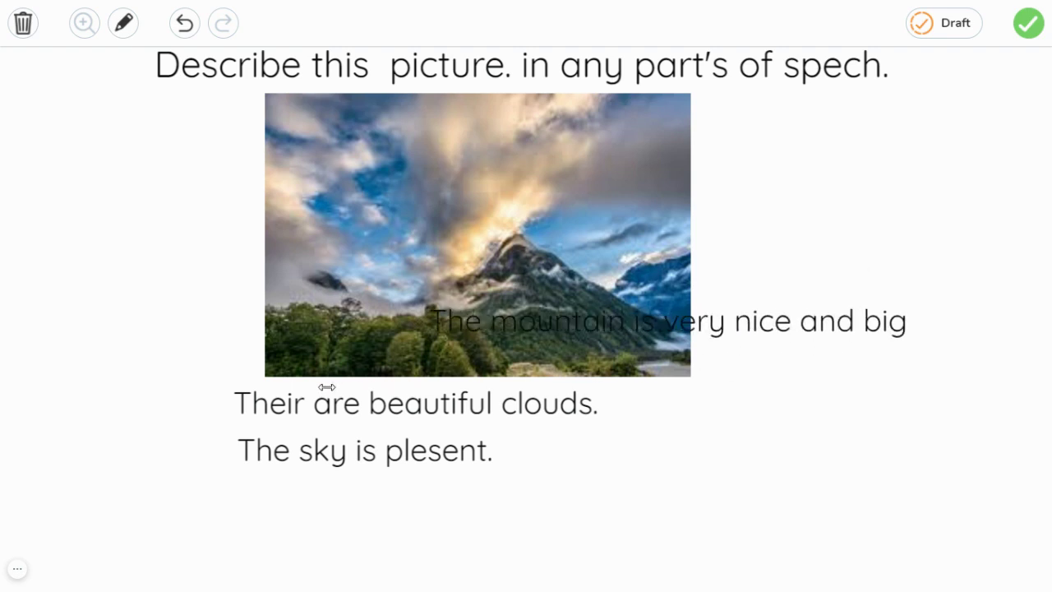
drag(481, 332, 320, 503)
- Type 'The mountain is old.' and place it on one line under the nice-and-big mountain sentence
click(977, 213)
click(850, 282)
text(The mount)
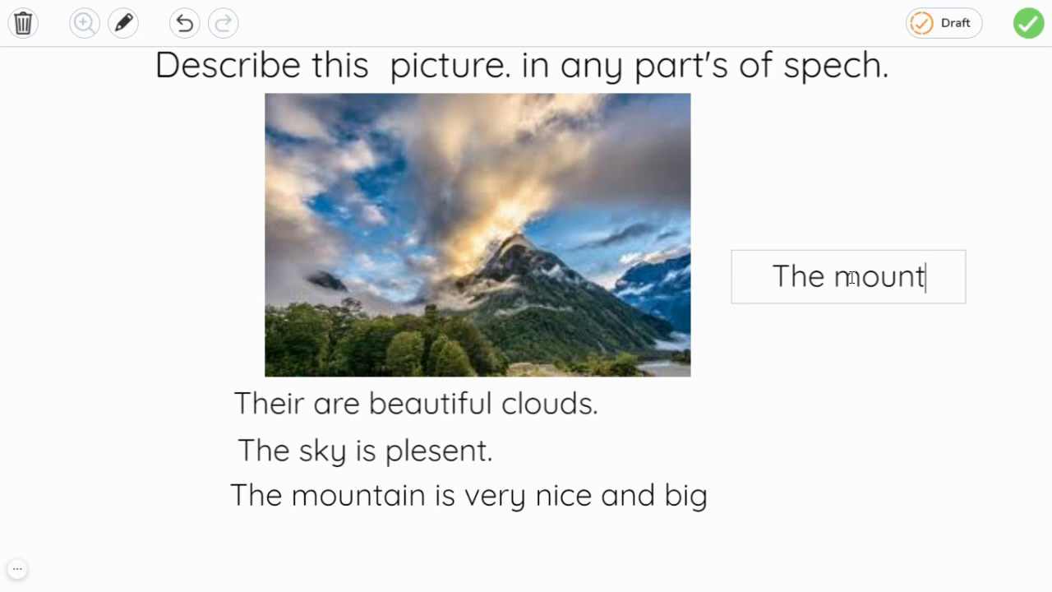
text(ain is )
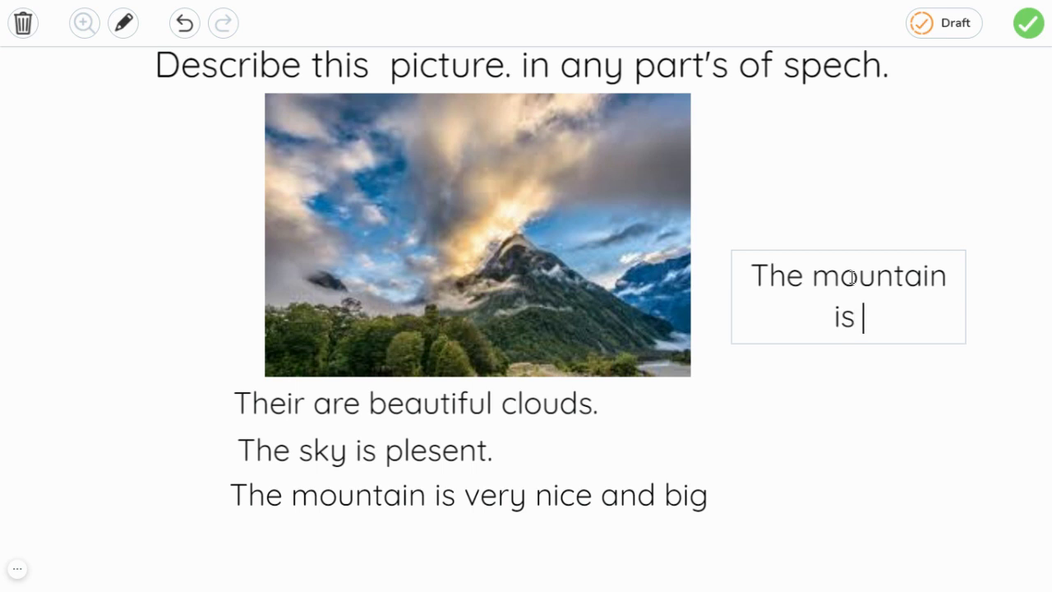
text(old)
key(BackSpace)
text(.)
click(876, 215)
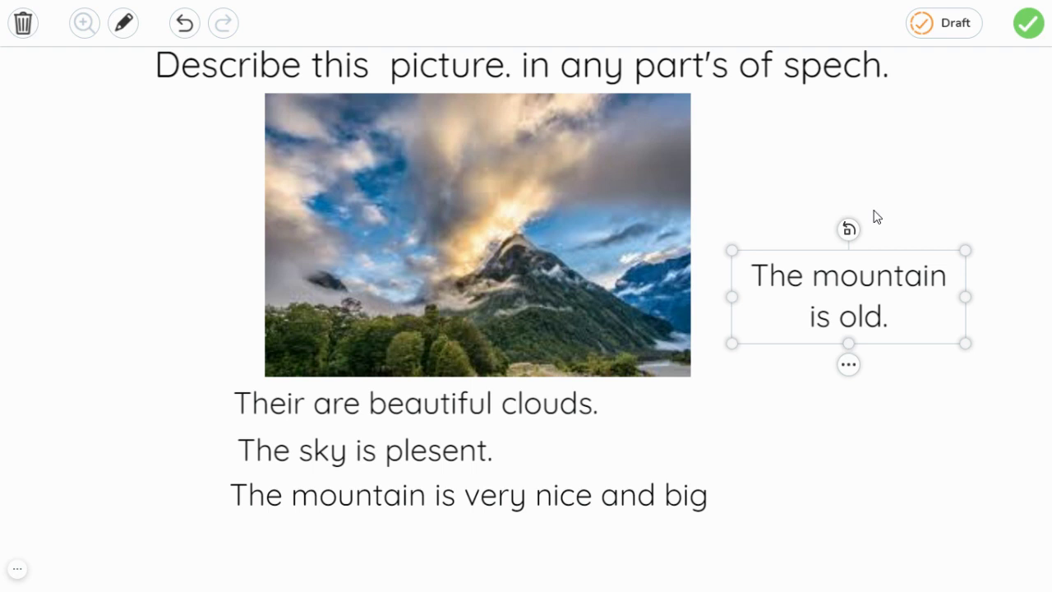
drag(850, 275, 780, 374)
drag(672, 404, 432, 398)
drag(679, 383, 394, 542)
- Type 'I can see a water fall/fountain.' in a new box beside the pagoda picture
click(943, 241)
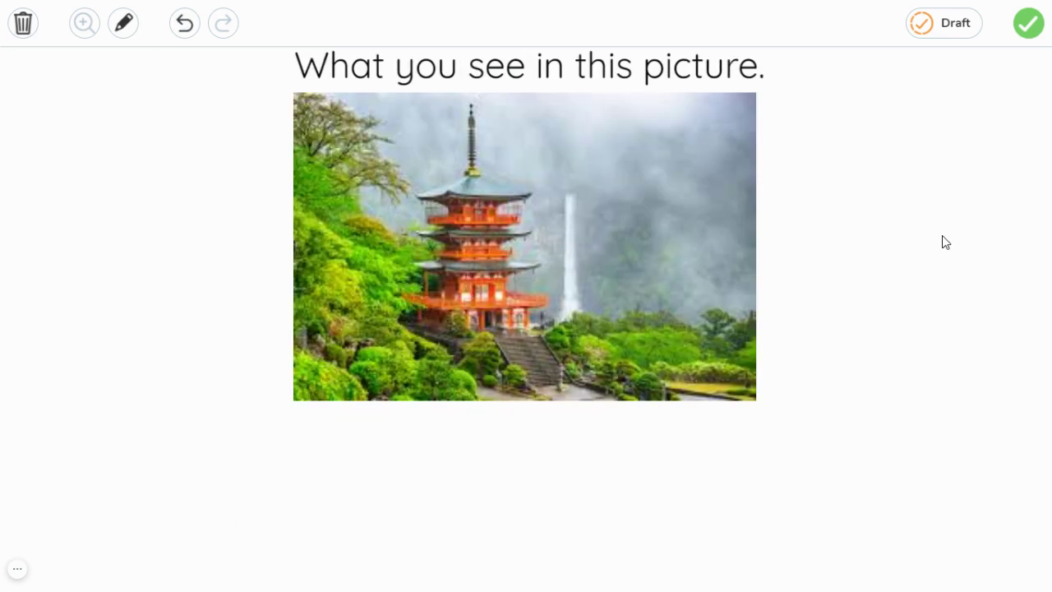
click(833, 264)
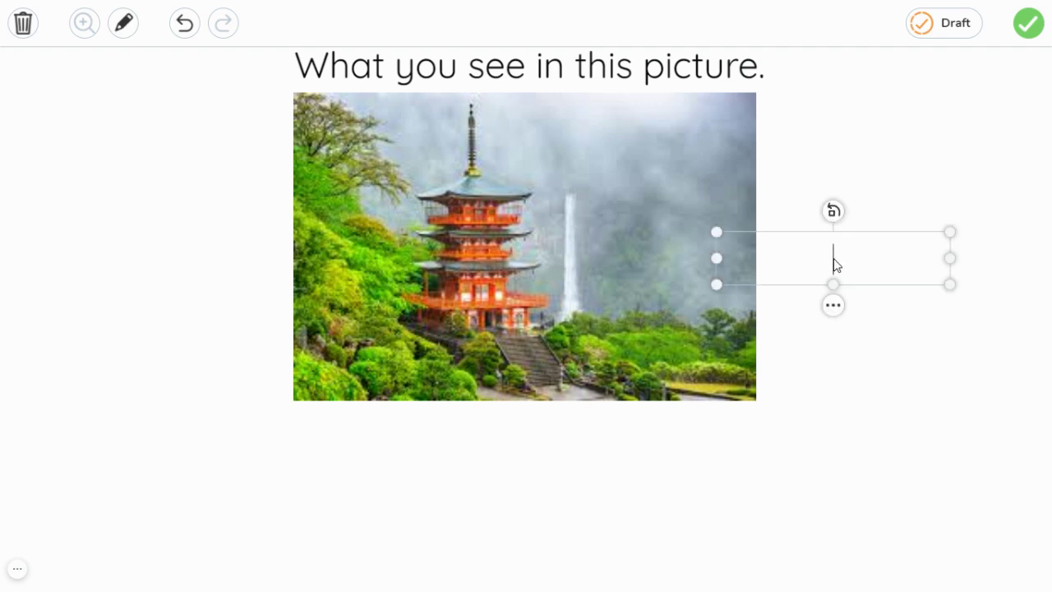
text(I)
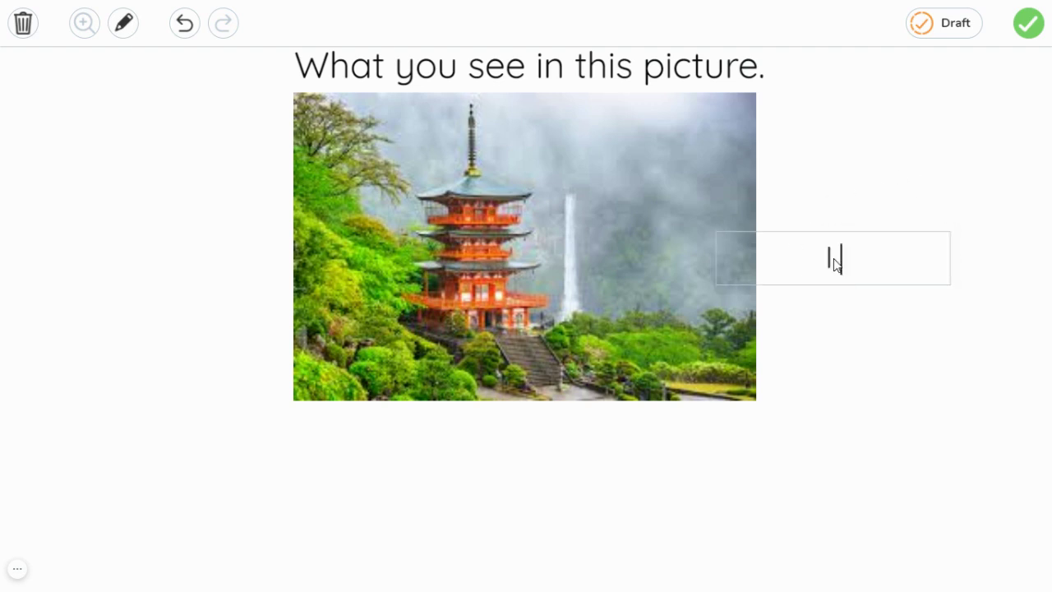
text( dan see a)
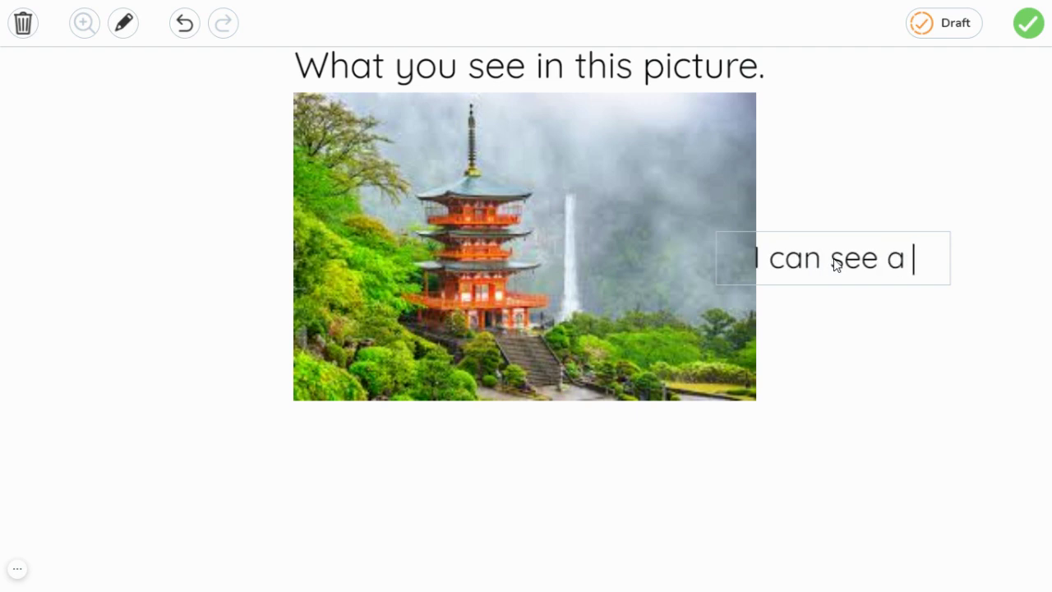
text( water fa)
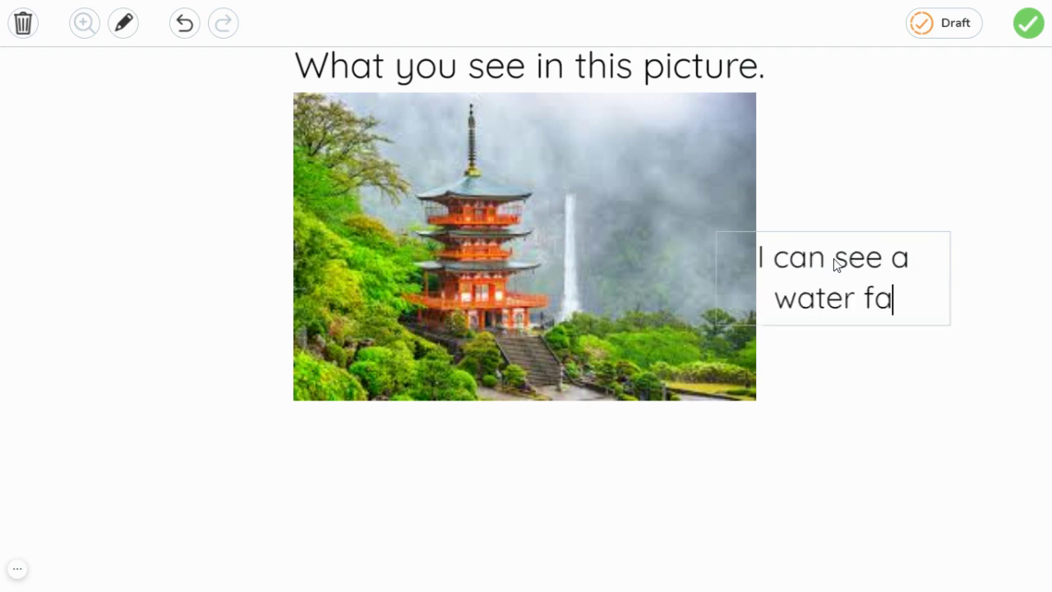
text(ll/)
key(BackSpace)
text(.)
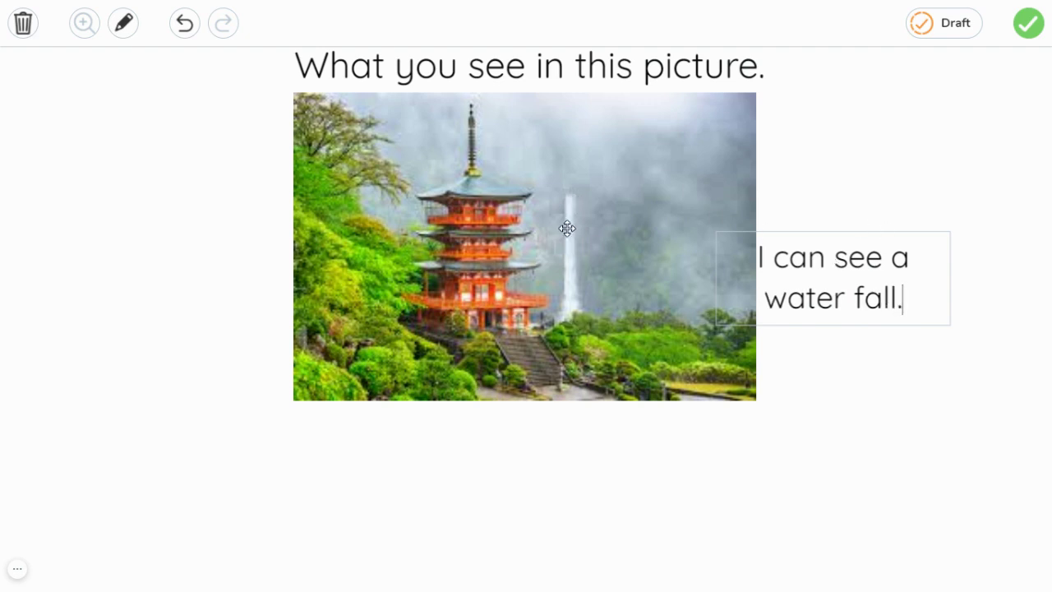
key(BackSpace)
text(/fou)
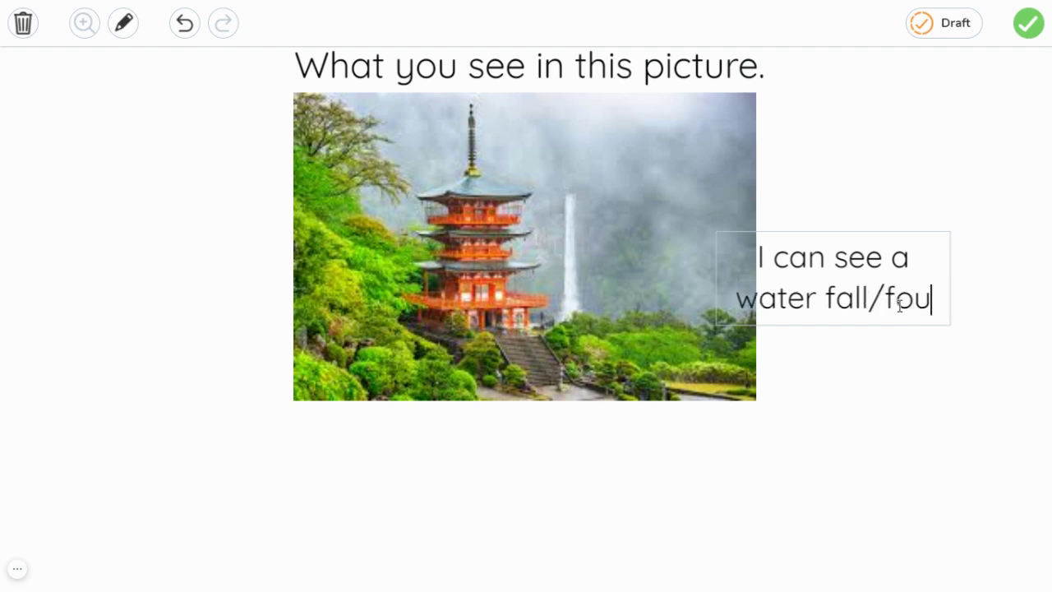
text(ntain.)
- Widen the waterfall sentence to one line and align it just under the pagoda picture
drag(1005, 377, 792, 217)
click(802, 134)
drag(714, 285, 320, 287)
drag(515, 257, 380, 427)
click(20, 237)
click(128, 220)
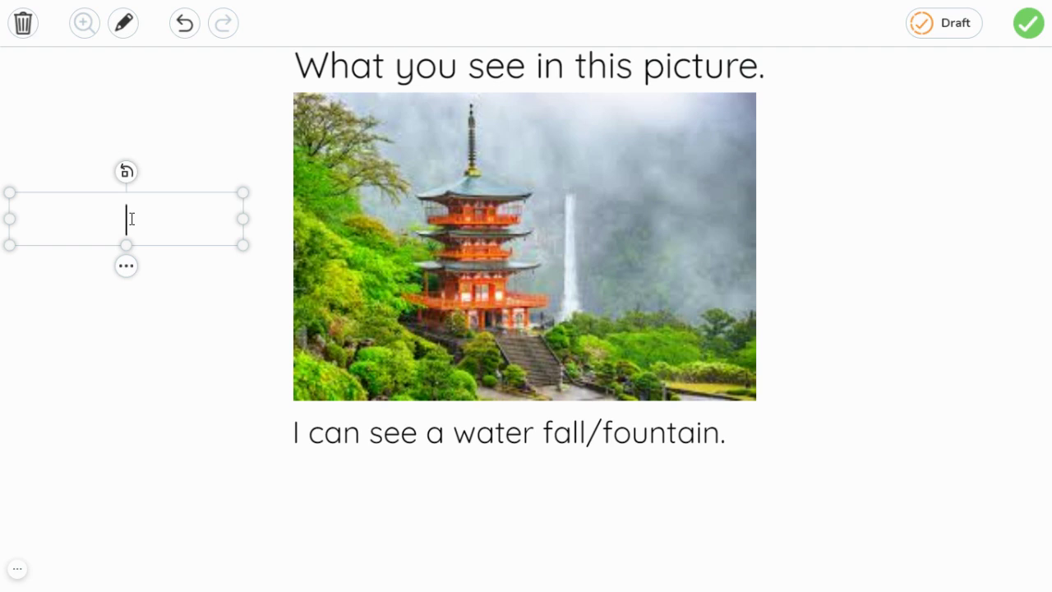
- Type 'I can see the Fog', widen it, and set it beneath the waterfall sentence
text(I cxa)
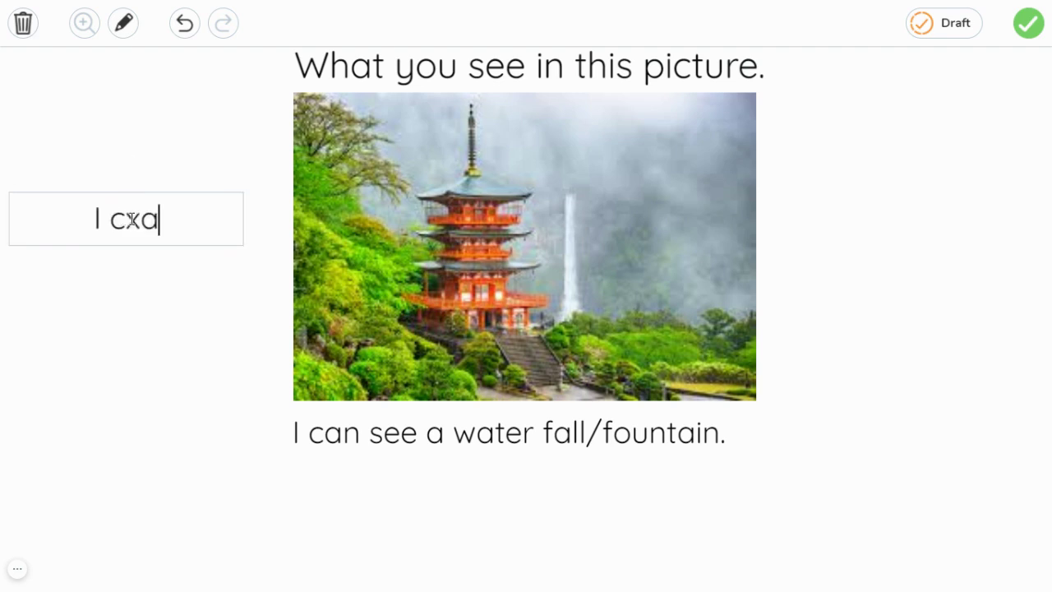
key(BackSpace)
key(BackSpace)
text(an s)
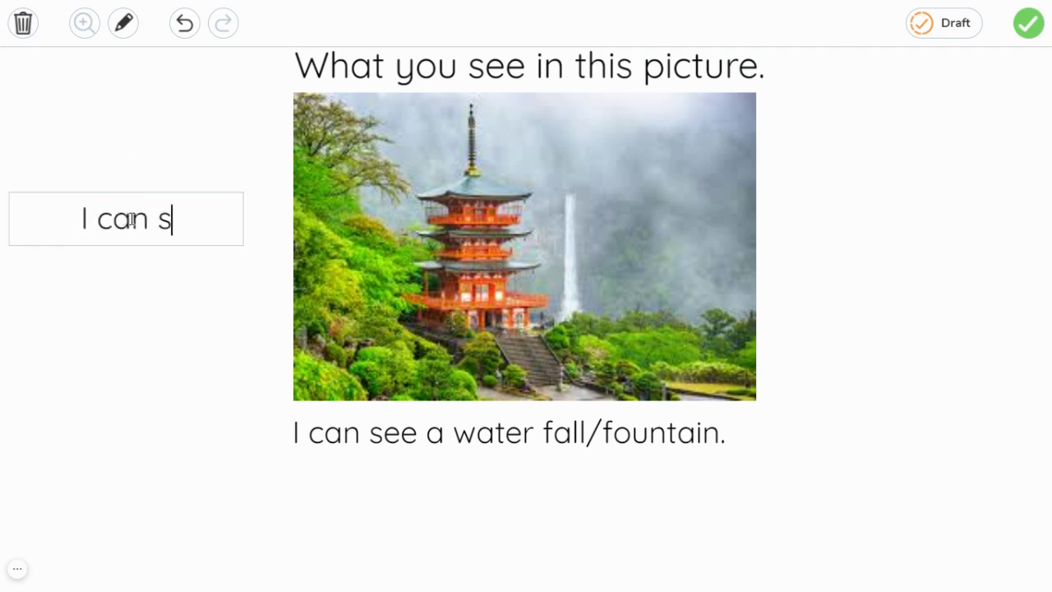
text(ee the )
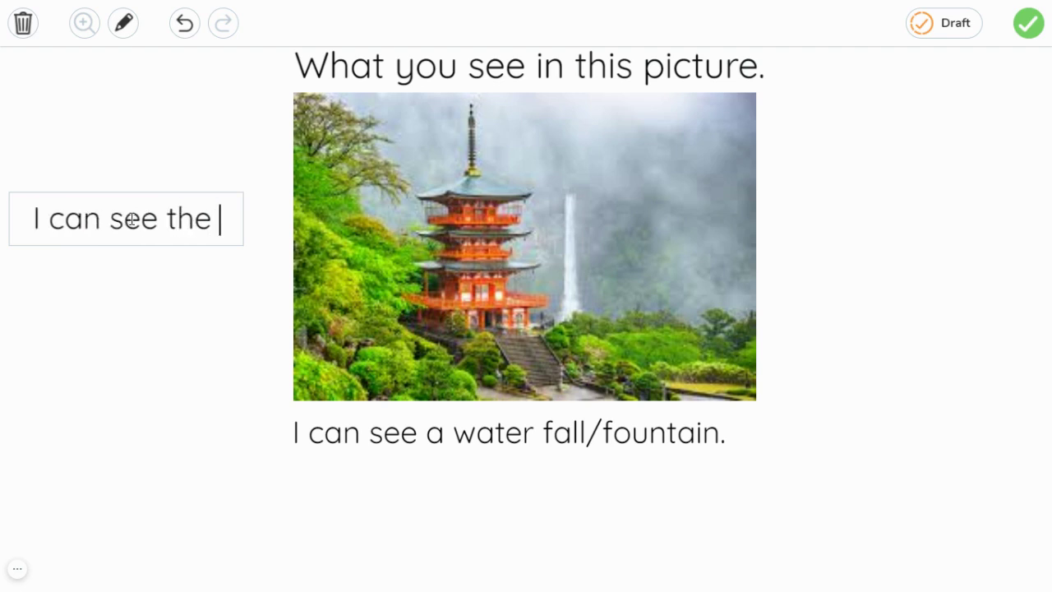
text(Fog)
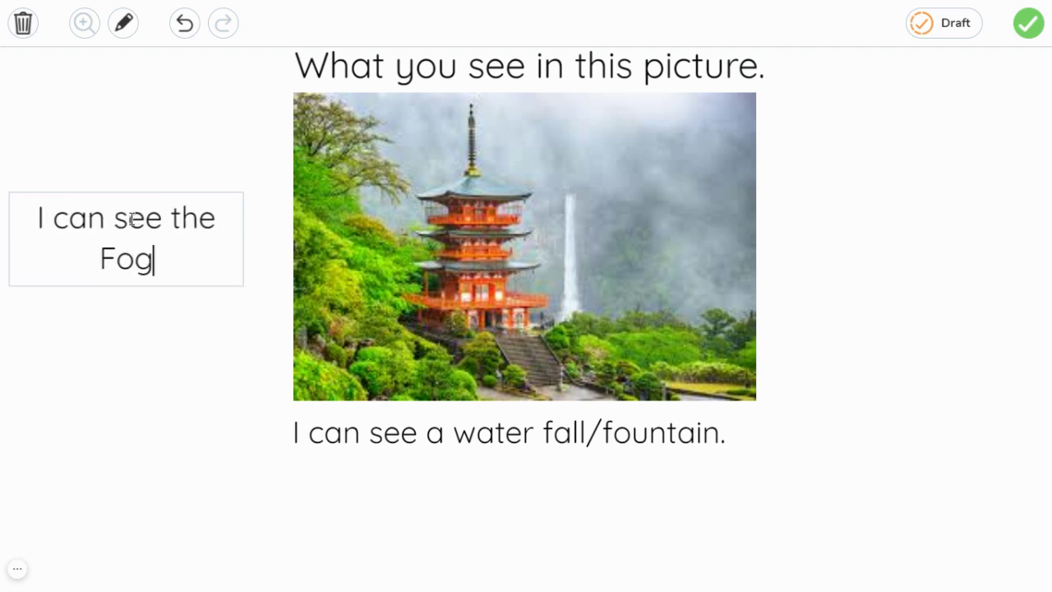
key(Escape)
drag(244, 237, 394, 220)
drag(330, 228, 540, 484)
click(164, 239)
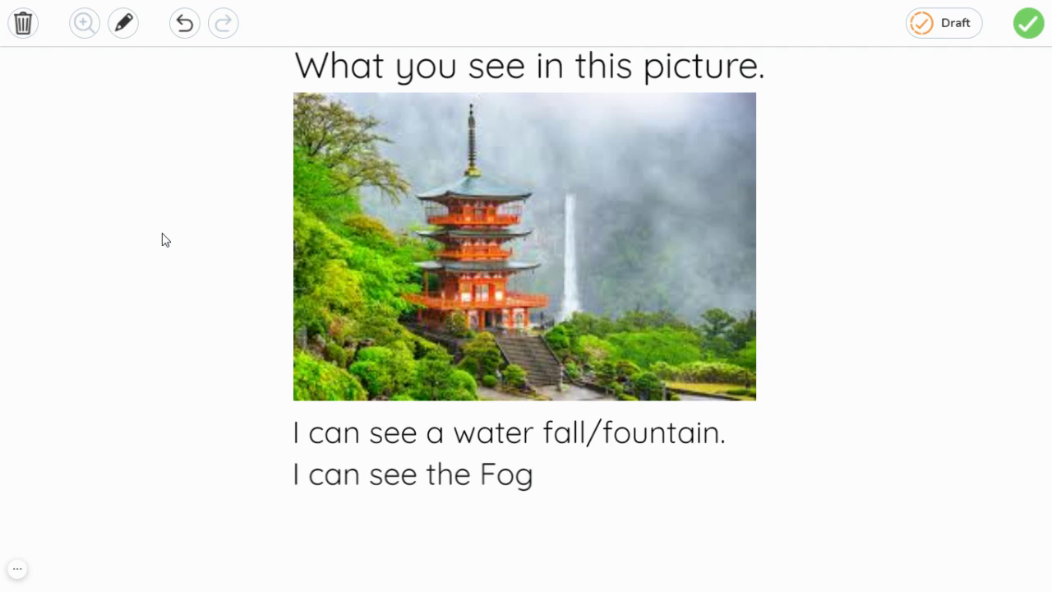
- Type 'I can see many trees.' and place it on one line below the Fog sentence
click(162, 239)
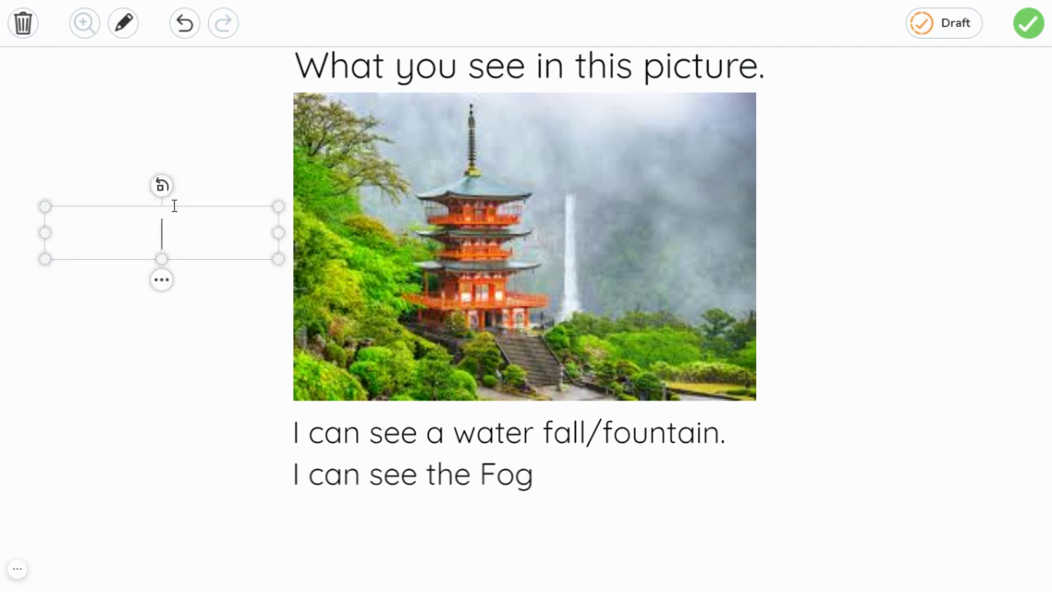
text(I can se)
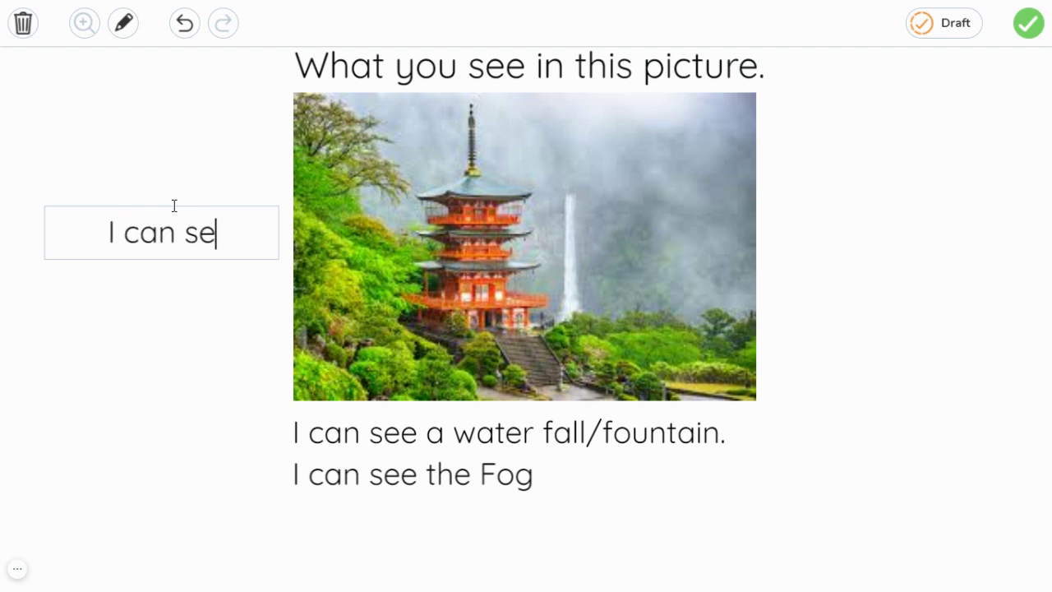
text(e ma)
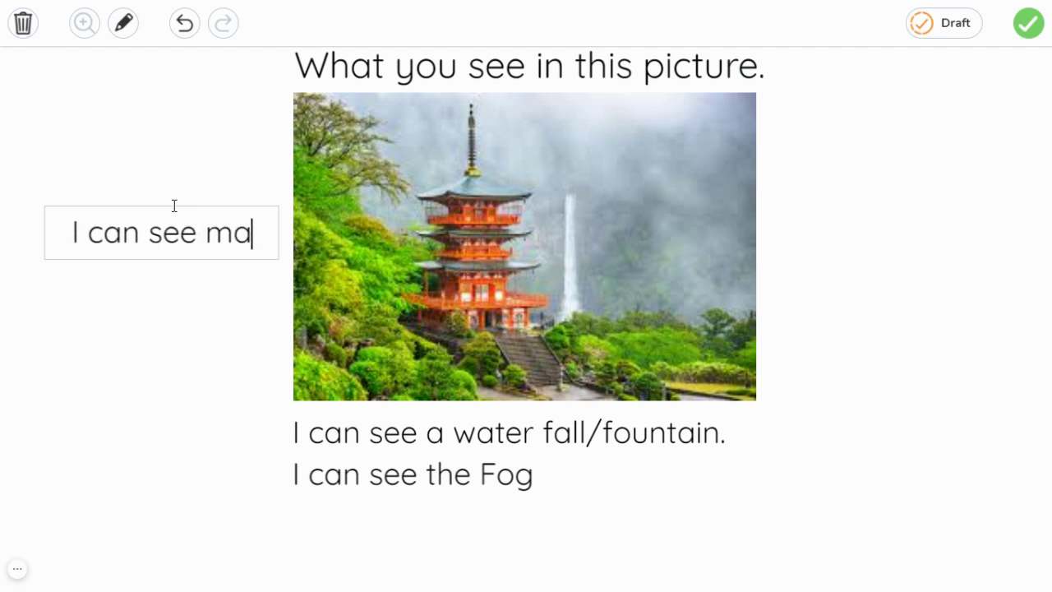
text(ny treews)
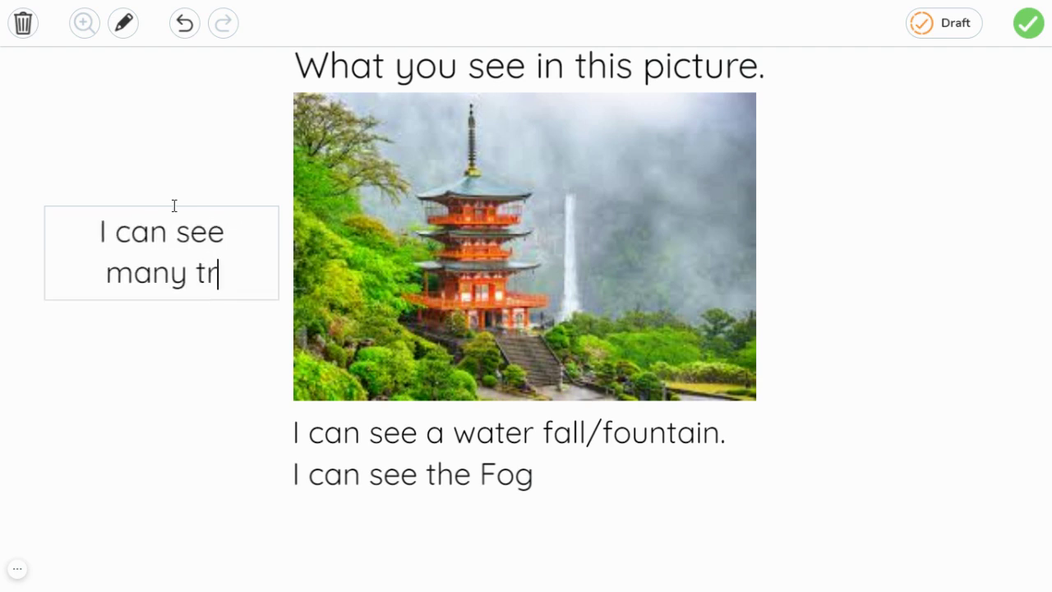
key(BackSpace)
key(BackSpace)
text(s)
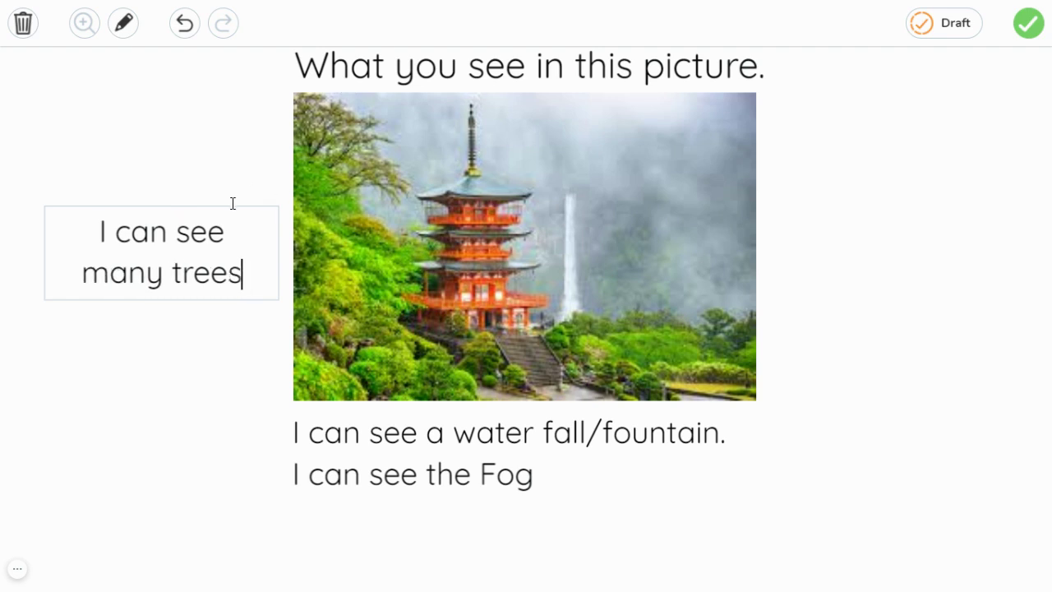
click(230, 272)
click(247, 276)
text(.)
click(223, 155)
drag(279, 251, 573, 515)
click(243, 310)
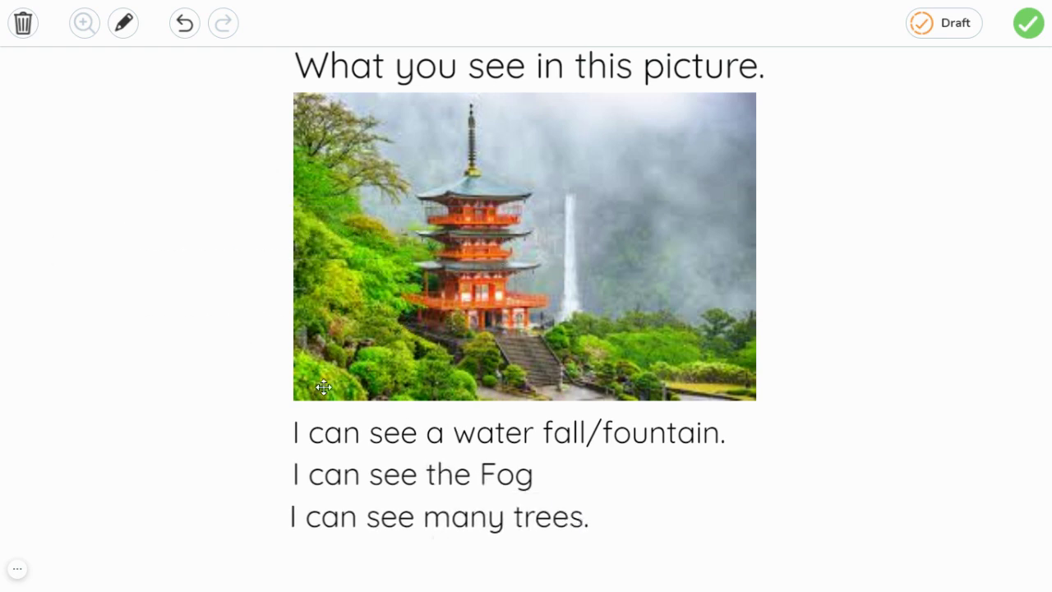